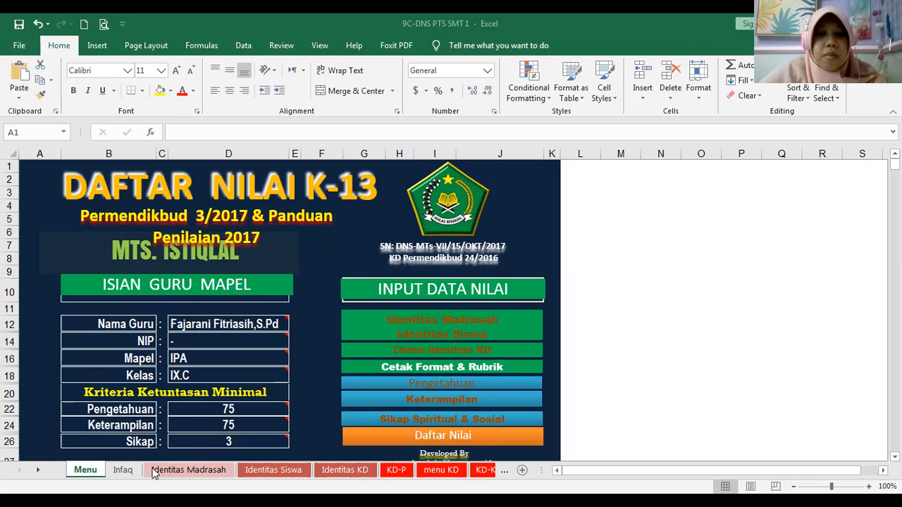
Set the Mata Pelajaran code on the Identitas Madrasah sheet to 9, the code for IPA
{"action": "left_click", "coordinate": [213, 476]}
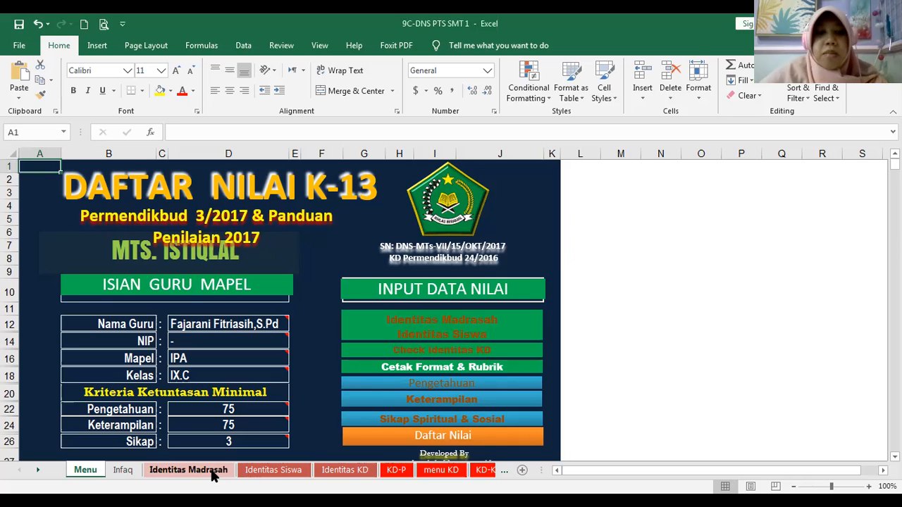
{"action": "left_click", "coordinate": [215, 474]}
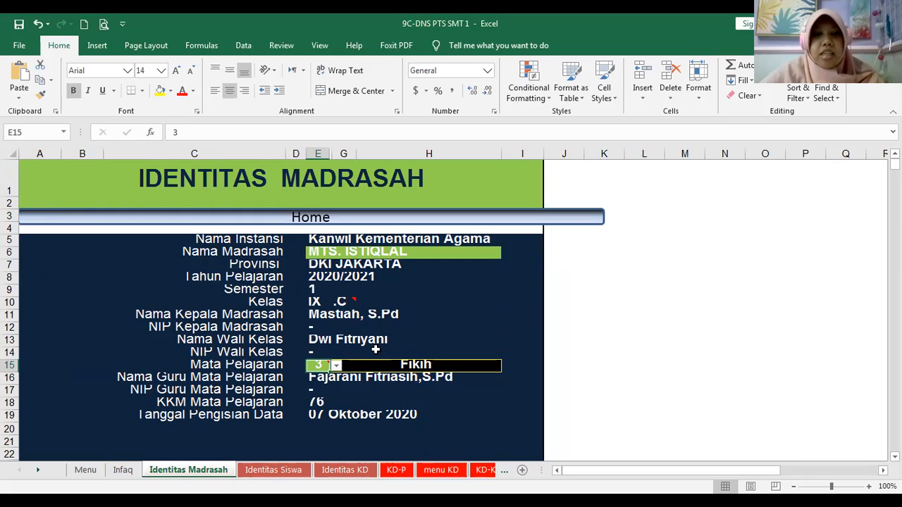
{"action": "left_click", "coordinate": [336, 366]}
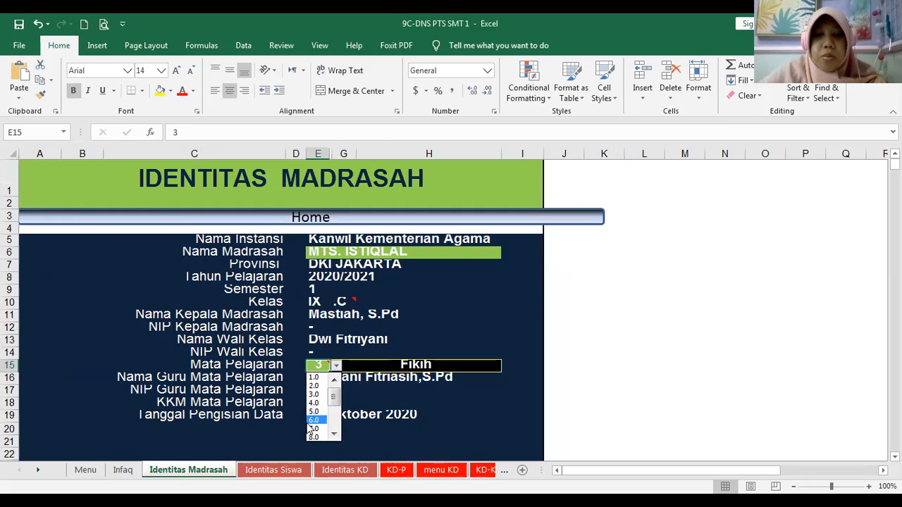
{"action": "left_click_drag", "start_coordinate": [334, 396], "coordinate": [336, 413]}
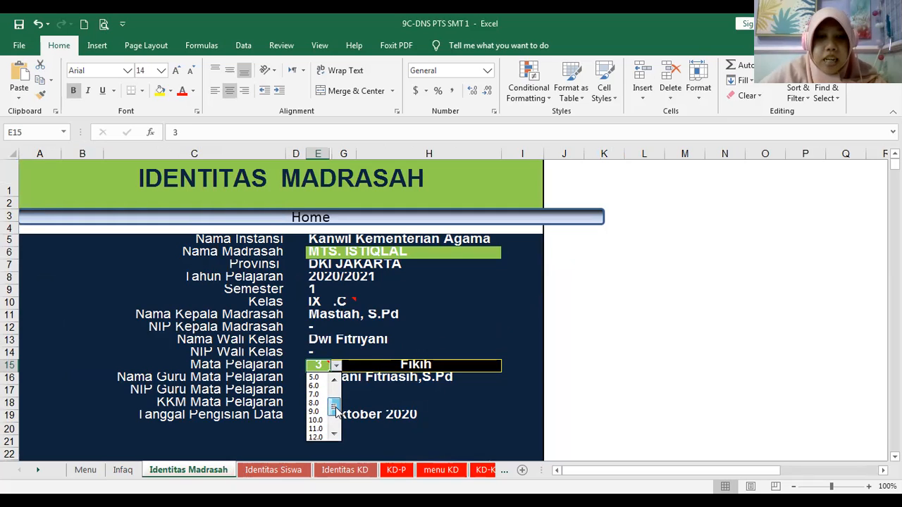
{"action": "left_click", "coordinate": [328, 362]}
{"action": "mouse_move", "coordinate": [328, 361]}
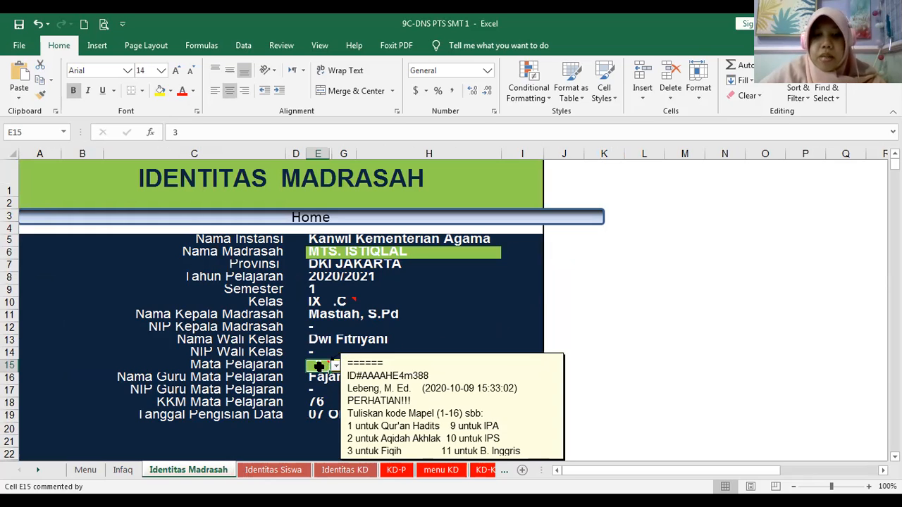
{"action": "left_click", "coordinate": [337, 365]}
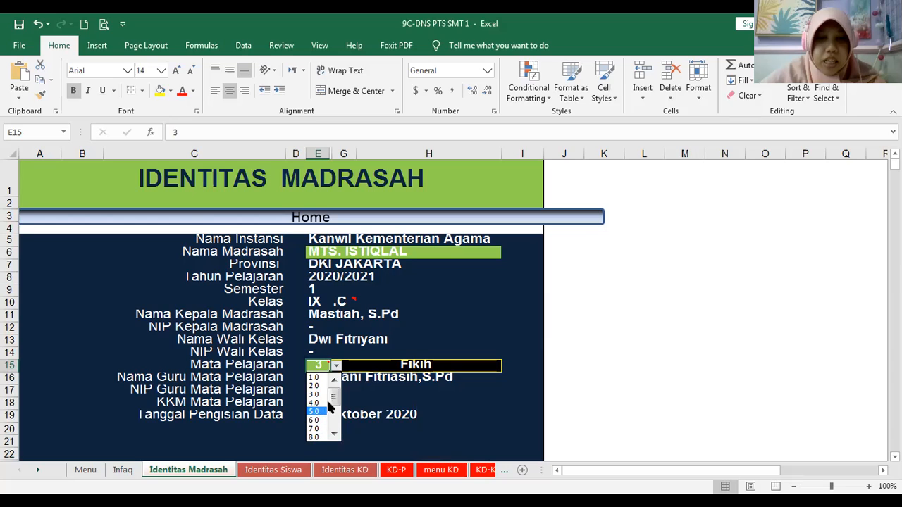
{"action": "scroll", "coordinate": [331, 407], "scroll_direction": "down", "scroll_amount": 1}
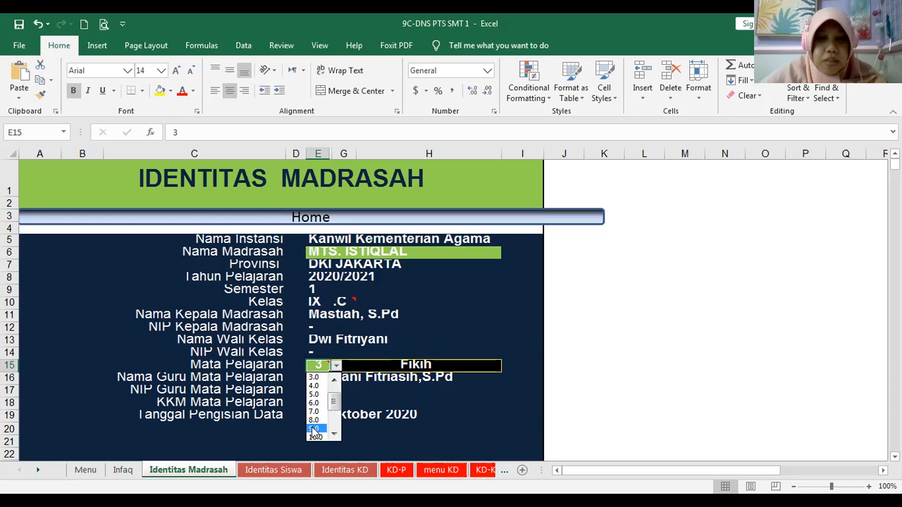
{"action": "left_click", "coordinate": [315, 430]}
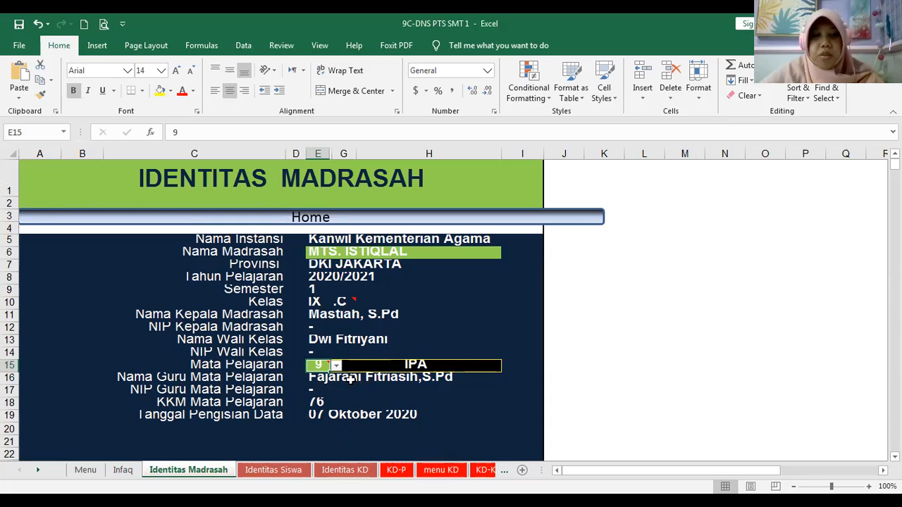
Review the student list on the Identitas Siswa sheet and the five Pengetahuan descriptions on the Identitas KD sheet
{"action": "left_click", "coordinate": [282, 469]}
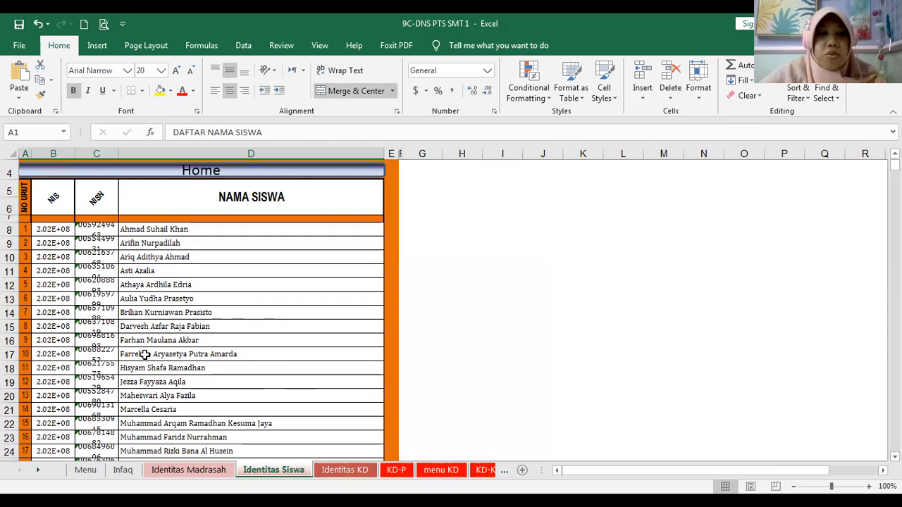
{"action": "left_click", "coordinate": [330, 470]}
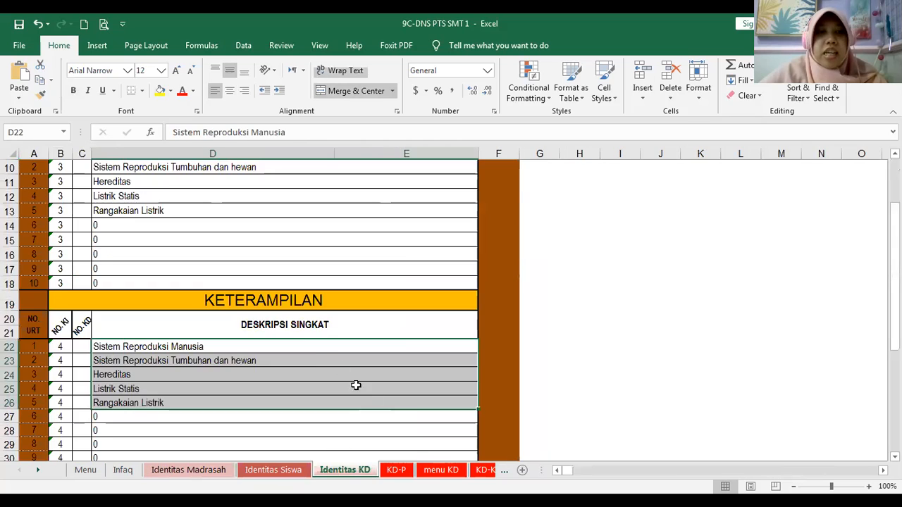
{"action": "scroll", "coordinate": [354, 385], "scroll_direction": "up", "scroll_amount": 3}
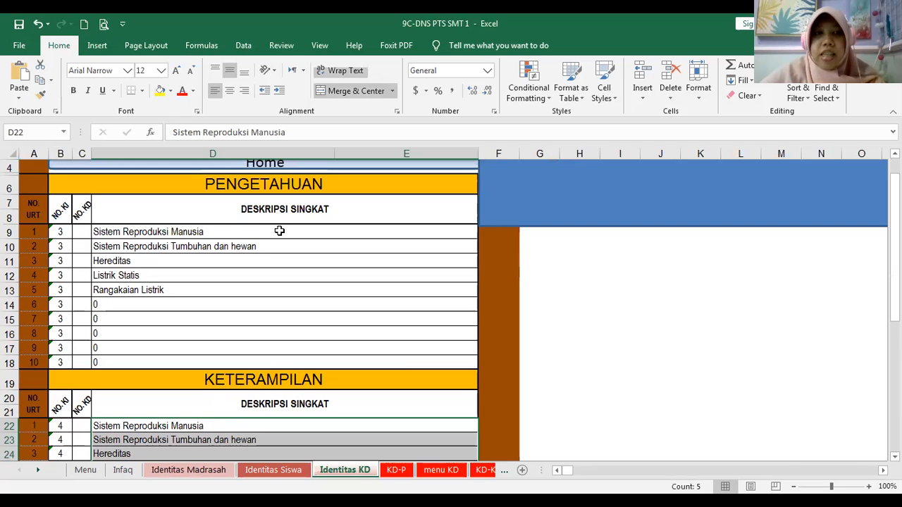
{"action": "left_click", "coordinate": [235, 228]}
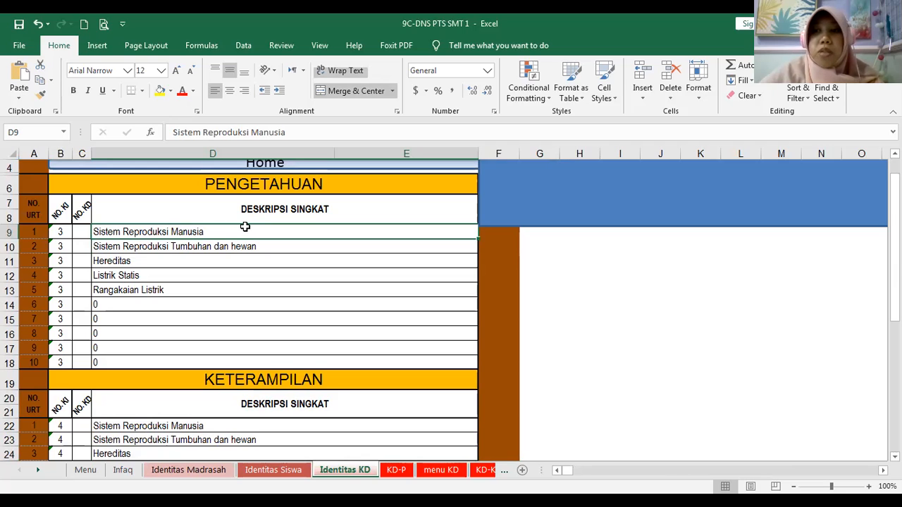
{"action": "left_click", "coordinate": [176, 250]}
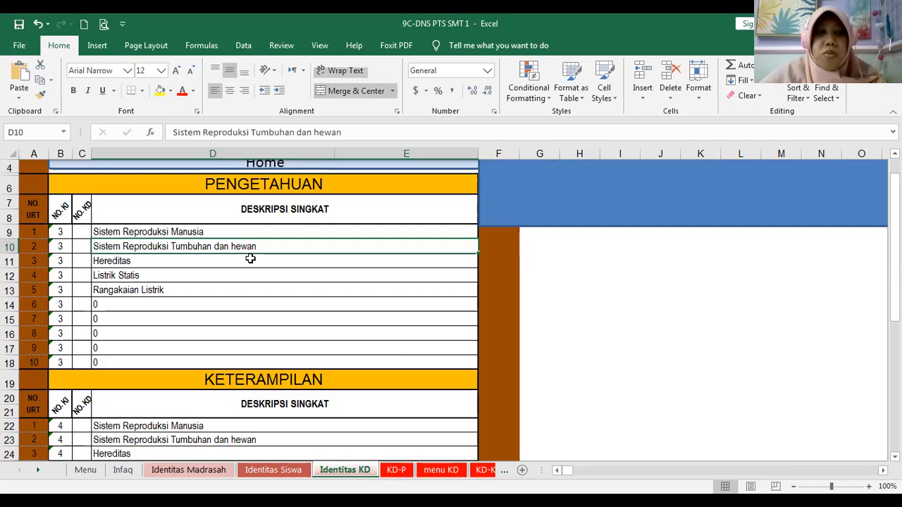
{"action": "left_click", "coordinate": [223, 261]}
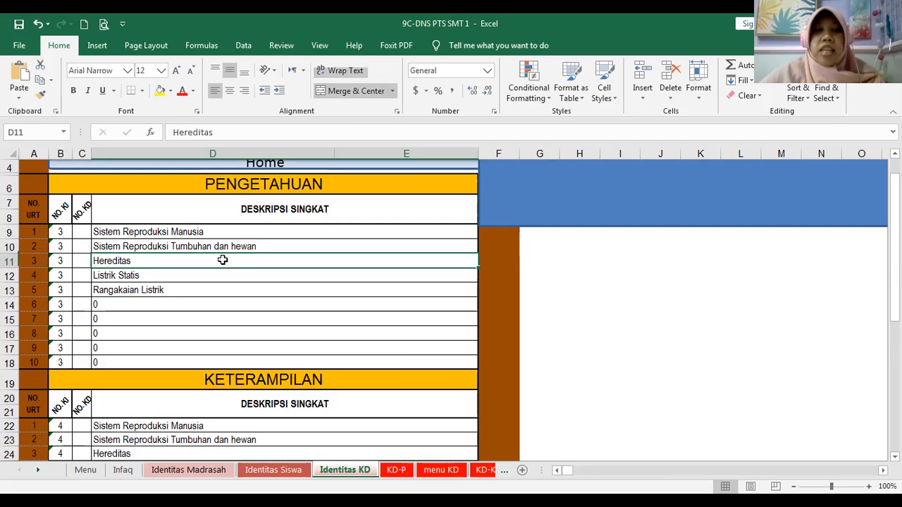
{"action": "left_click", "coordinate": [192, 277]}
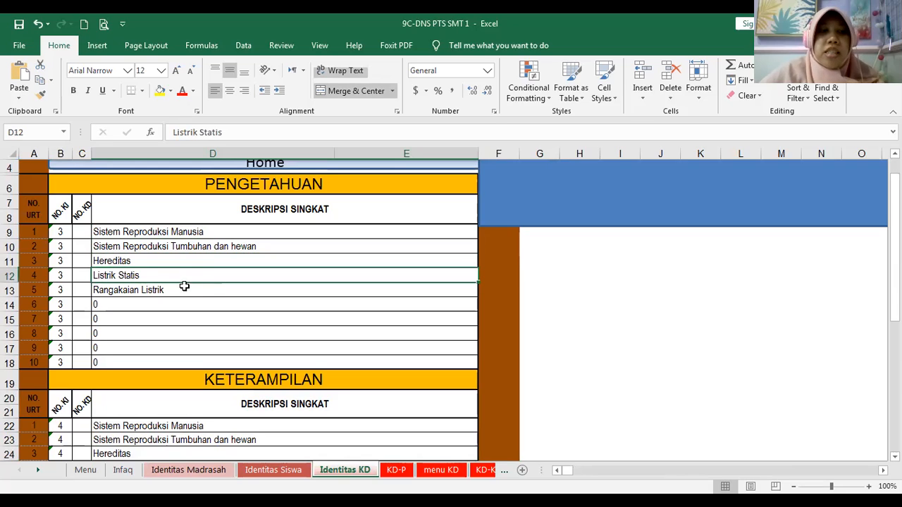
{"action": "left_click", "coordinate": [178, 290]}
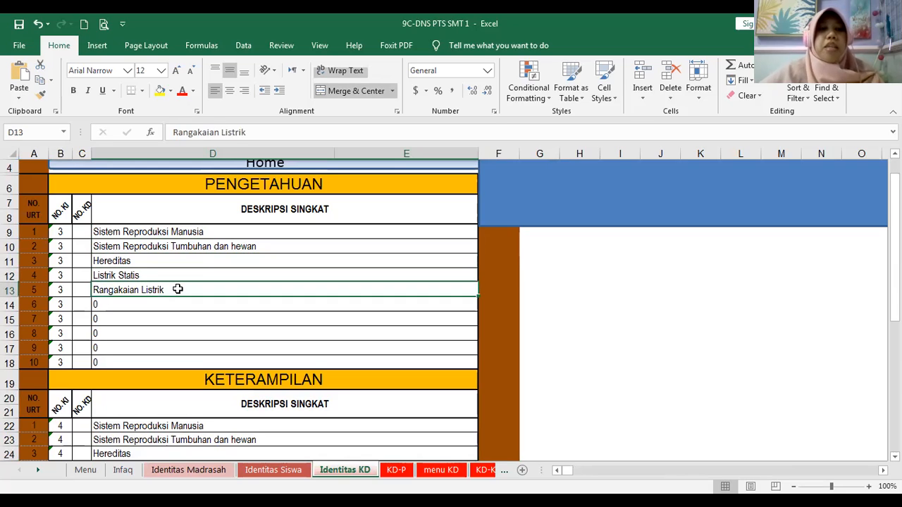
Look through the KD-P, menu KD and KD-K sheets
{"action": "left_click", "coordinate": [397, 471]}
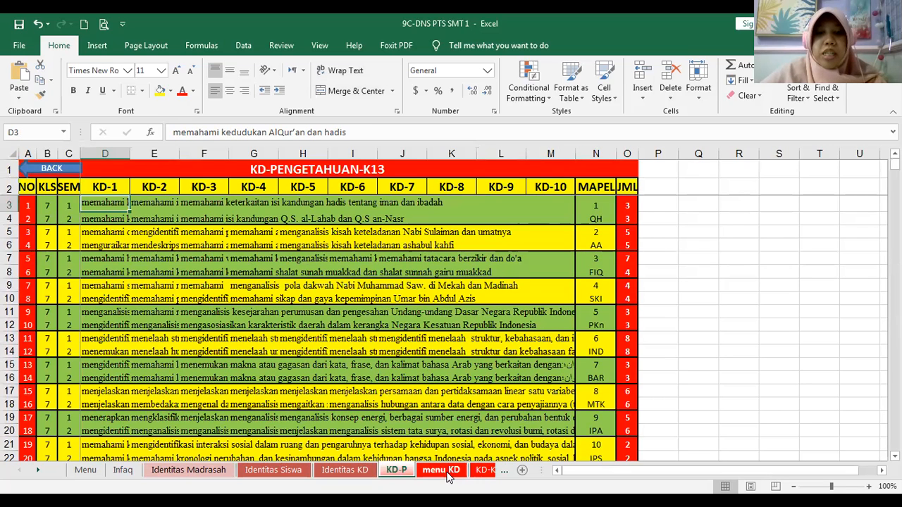
{"action": "left_click", "coordinate": [444, 471]}
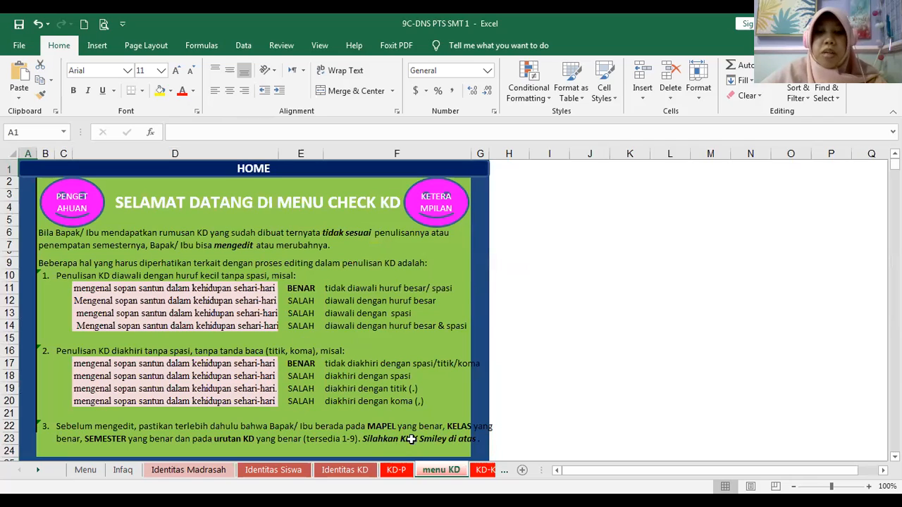
{"action": "left_click", "coordinate": [485, 471]}
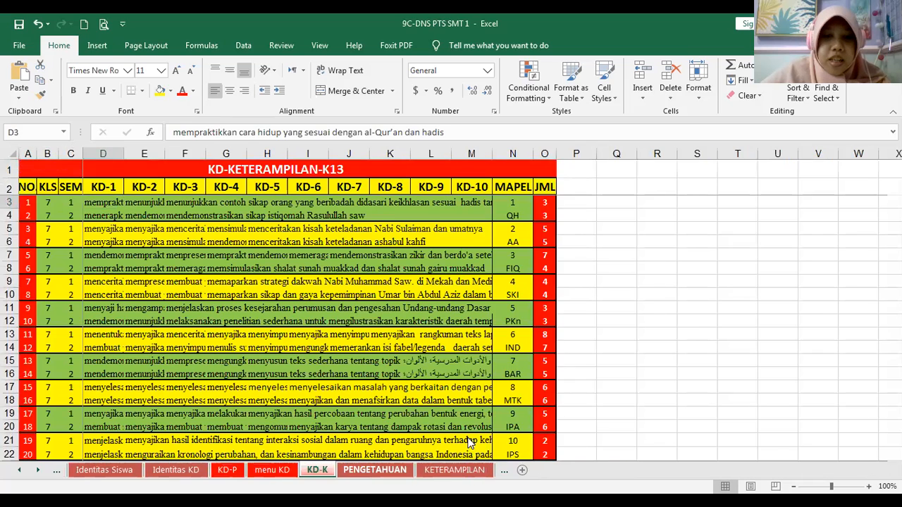
Examine the students' KD 1 and KD 2 scores on the PENGETAHUAN sheet, including the zero entry in D18
{"action": "left_click", "coordinate": [375, 470]}
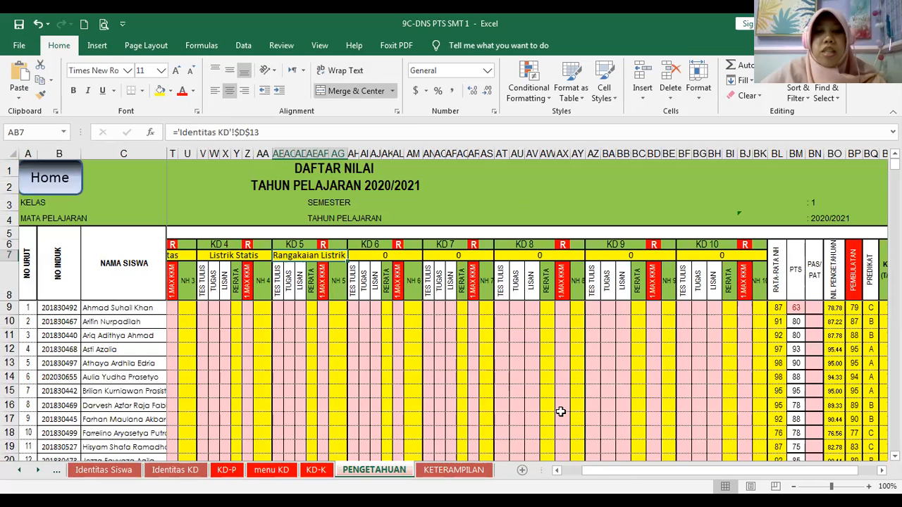
{"action": "left_click_drag", "start_coordinate": [628, 477], "coordinate": [610, 477]}
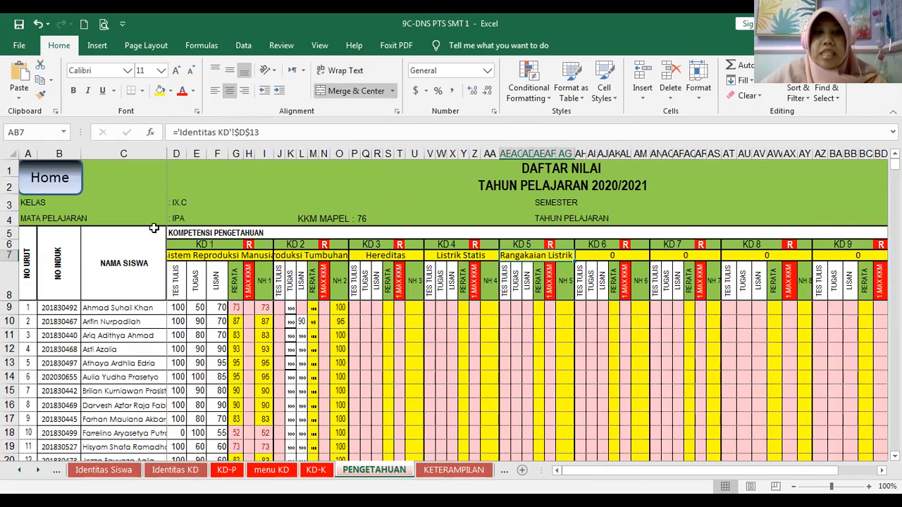
{"action": "left_click", "coordinate": [208, 256]}
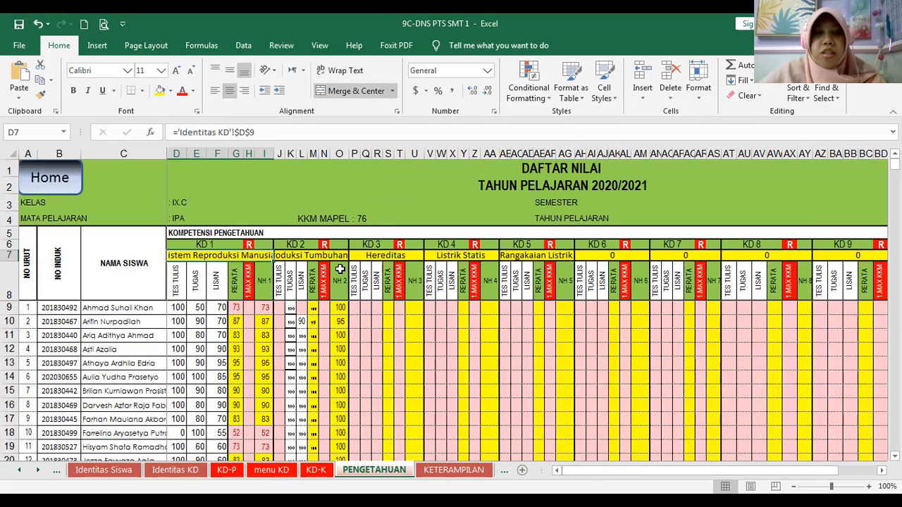
{"action": "scroll", "coordinate": [209, 322], "scroll_direction": "down", "scroll_amount": 1}
{"action": "scroll", "coordinate": [204, 320], "scroll_direction": "up", "scroll_amount": 1}
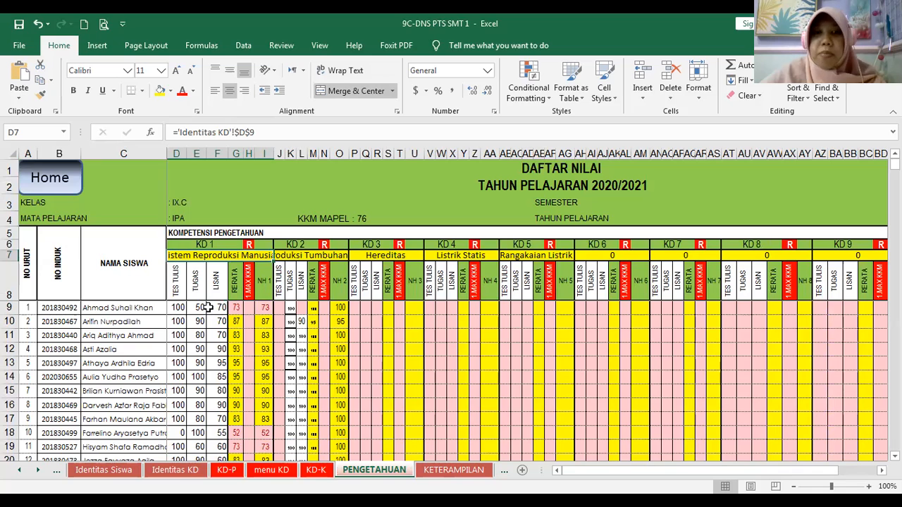
{"action": "scroll", "coordinate": [174, 391], "scroll_direction": "down", "scroll_amount": 1}
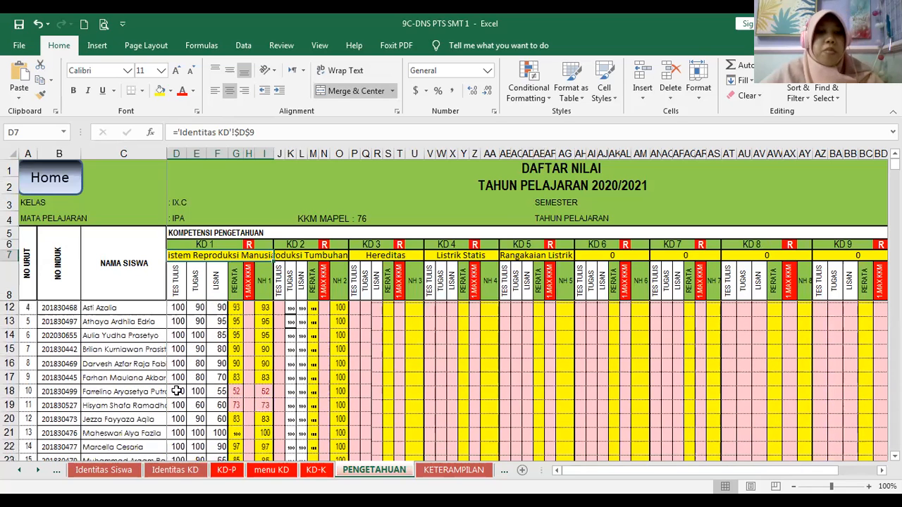
{"action": "left_click", "coordinate": [180, 391]}
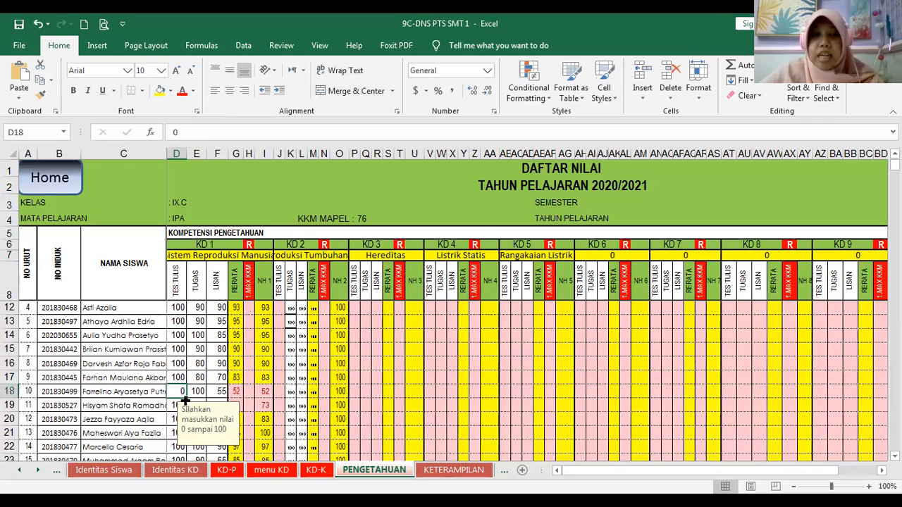
{"action": "scroll", "coordinate": [197, 391], "scroll_direction": "down", "scroll_amount": 2}
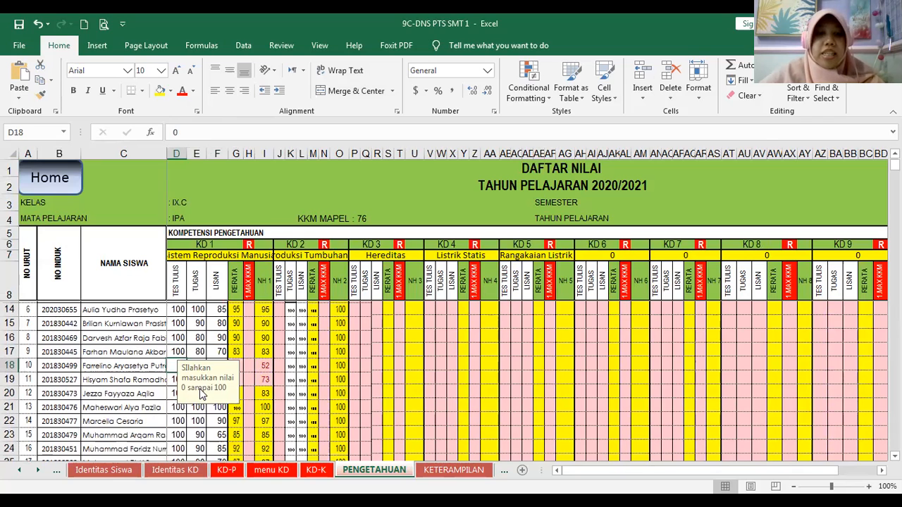
{"action": "scroll", "coordinate": [301, 395], "scroll_direction": "down", "scroll_amount": 2}
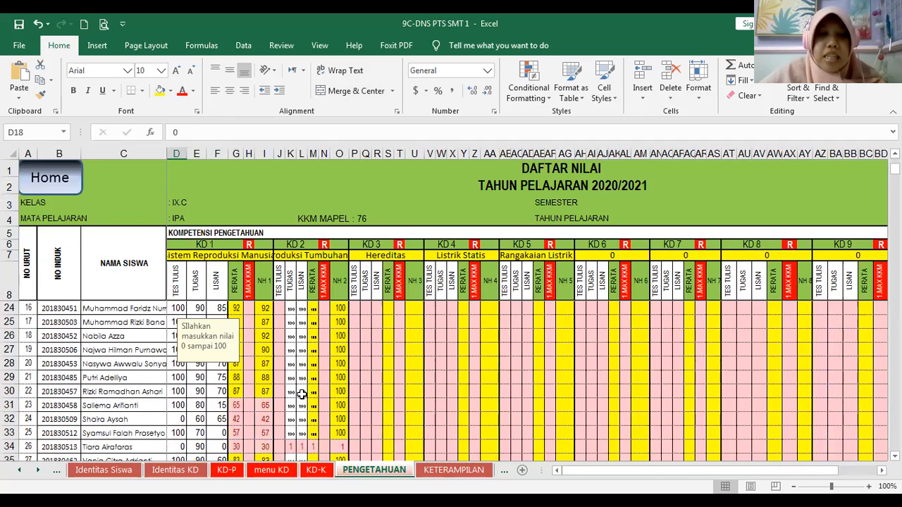
{"action": "scroll", "coordinate": [301, 395], "scroll_direction": "down", "scroll_amount": 1}
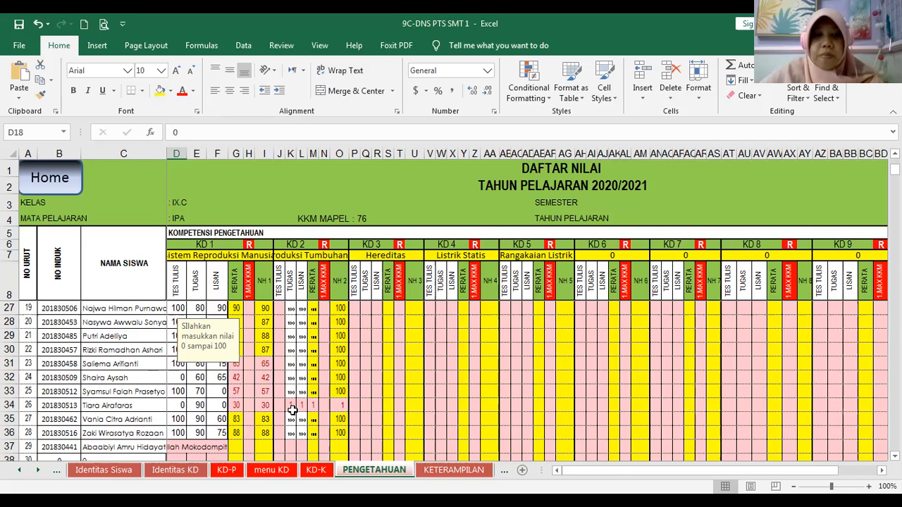
Set the KD 2 Tugas and Lisan scores in row 34 (K34 and L34) to 0
{"action": "left_click", "coordinate": [291, 406]}
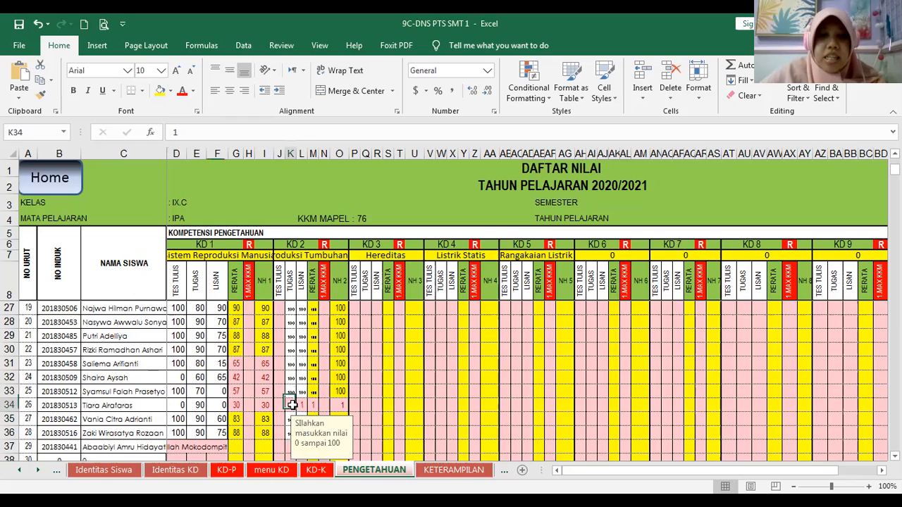
{"action": "type", "text": "0"}
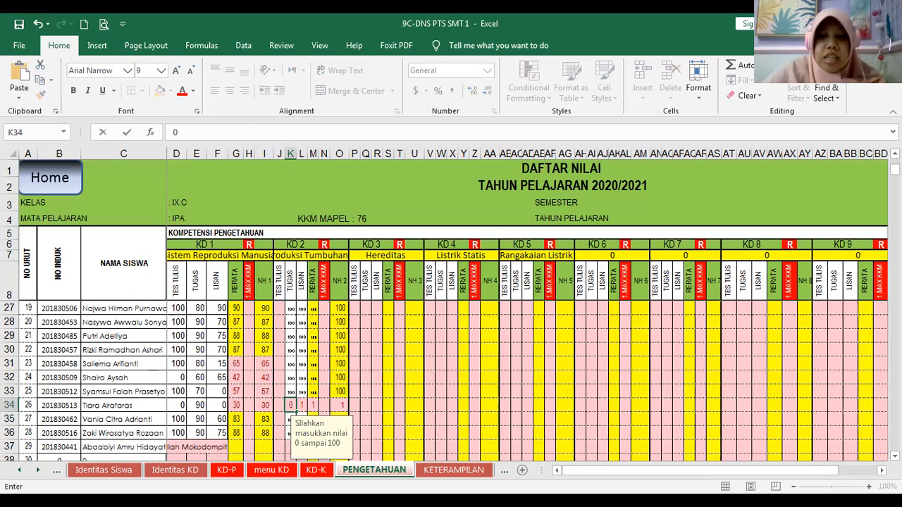
{"action": "left_click", "coordinate": [369, 390]}
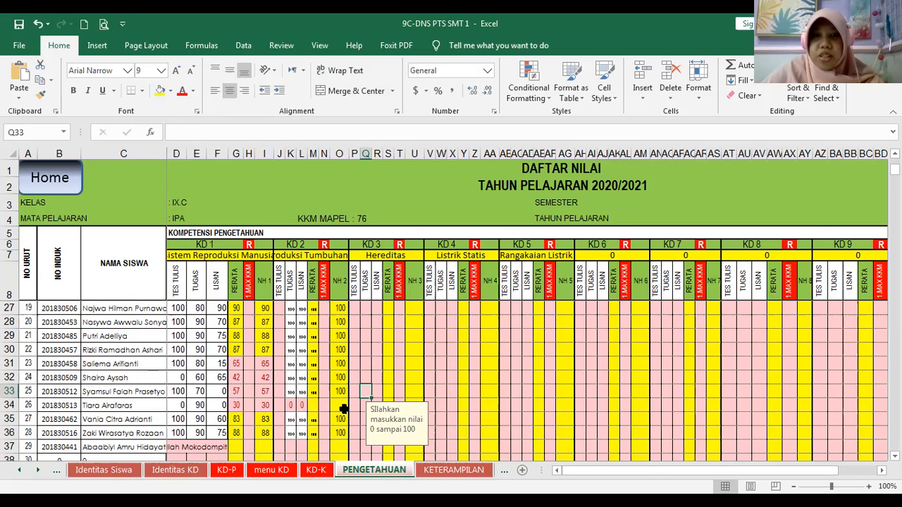
Set the KD 2 Tugas and Lisan scores in row 34 (K34 and L34) to 1
{"action": "left_click", "coordinate": [290, 405]}
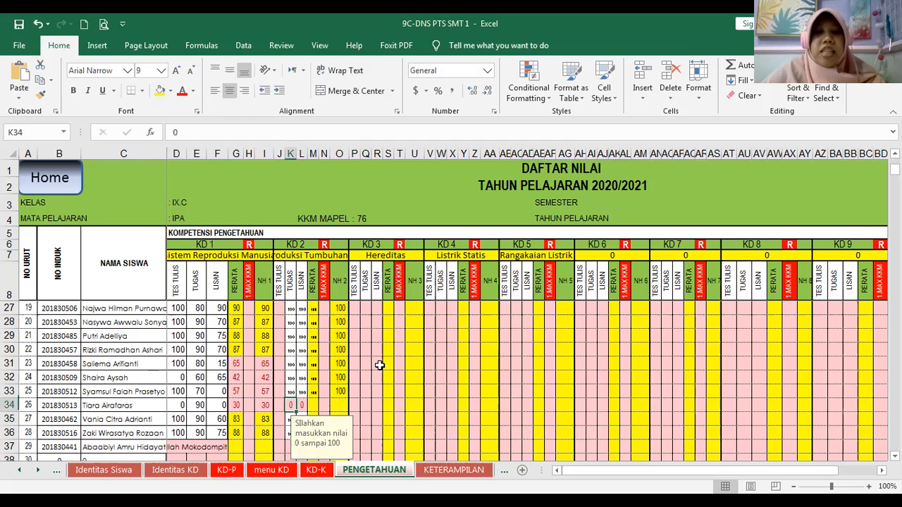
{"action": "type", "text": "1"}
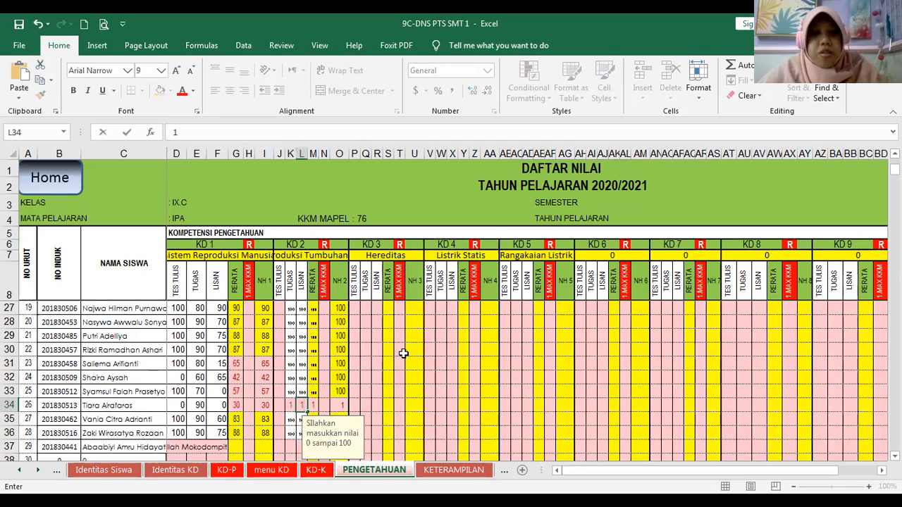
{"action": "left_click", "coordinate": [403, 353]}
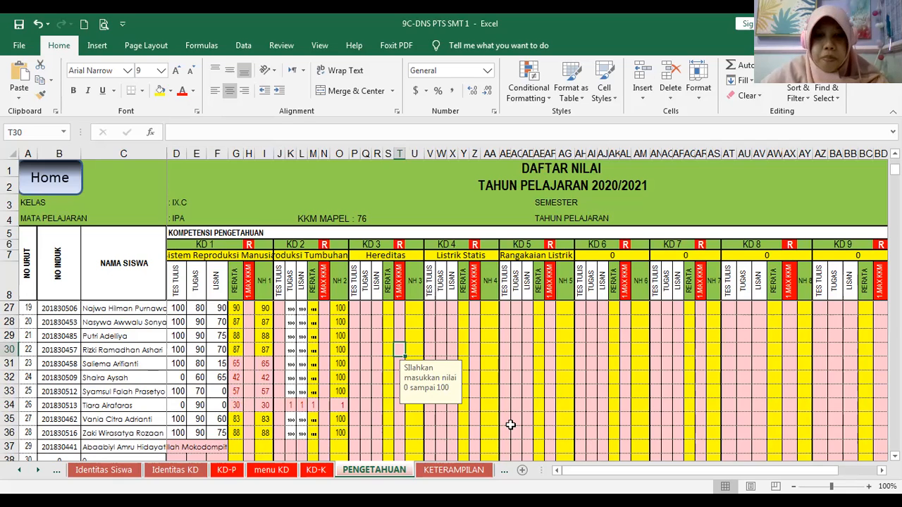
Examine the students' PTS scores and final knowledge grades at the end of the PENGETAHUAN sheet, starting from BM9
{"action": "left_click_drag", "start_coordinate": [597, 473], "coordinate": [668, 463]}
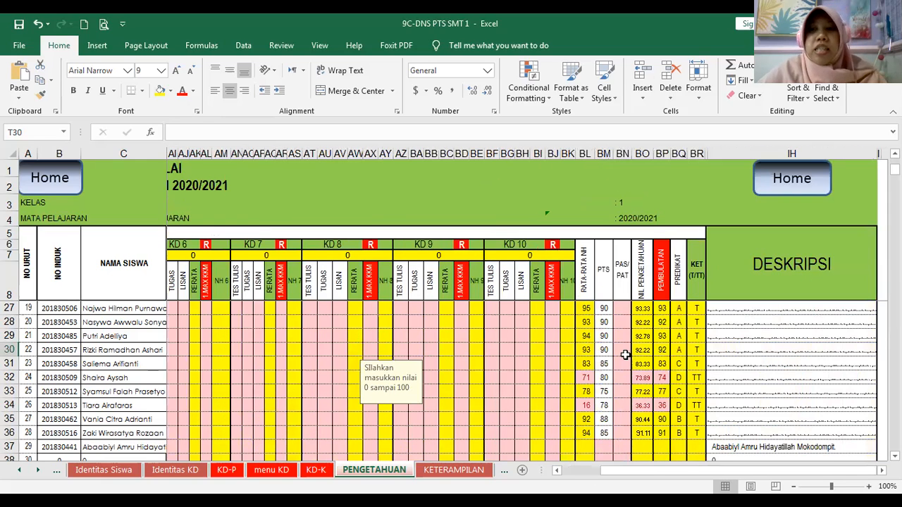
{"action": "scroll", "coordinate": [622, 343], "scroll_direction": "up", "scroll_amount": 6}
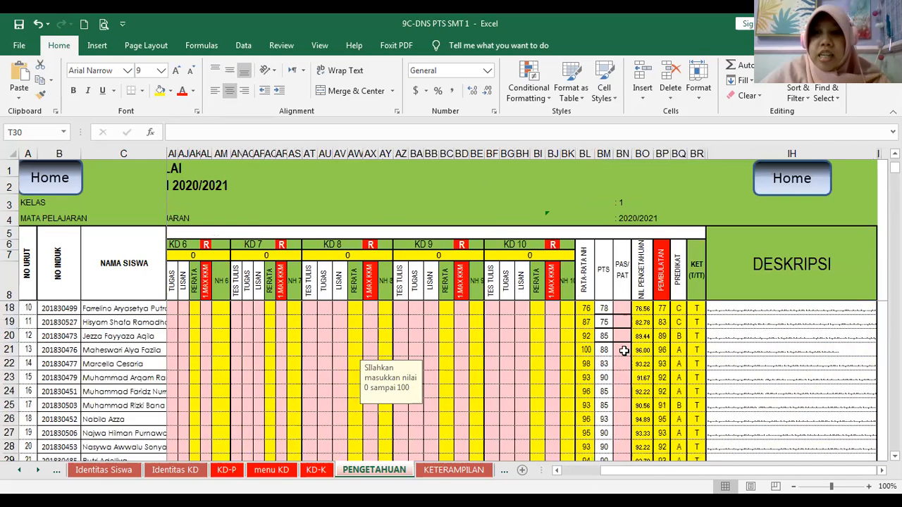
{"action": "left_click", "coordinate": [605, 307]}
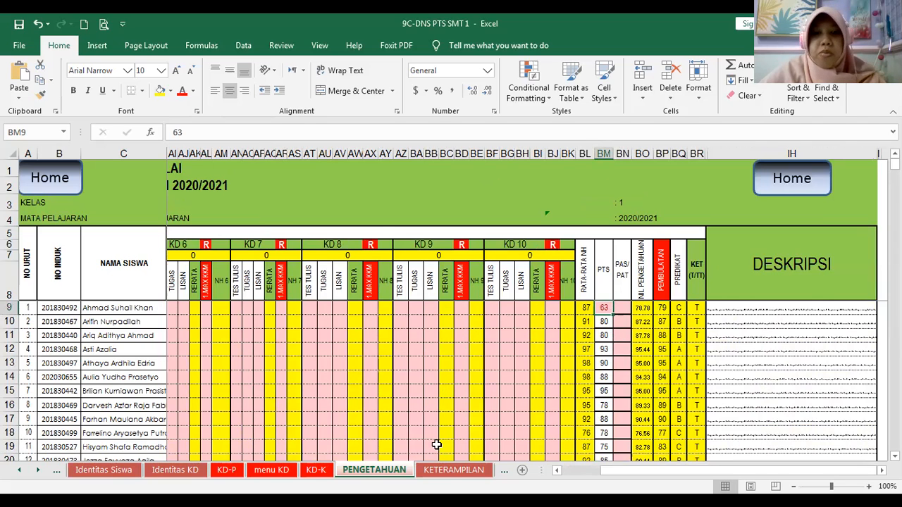
Look through the students' KD 1 to KD 10 skill scores on the KETERAMPILAN sheet, including the portfolio column
{"action": "left_click", "coordinate": [449, 470]}
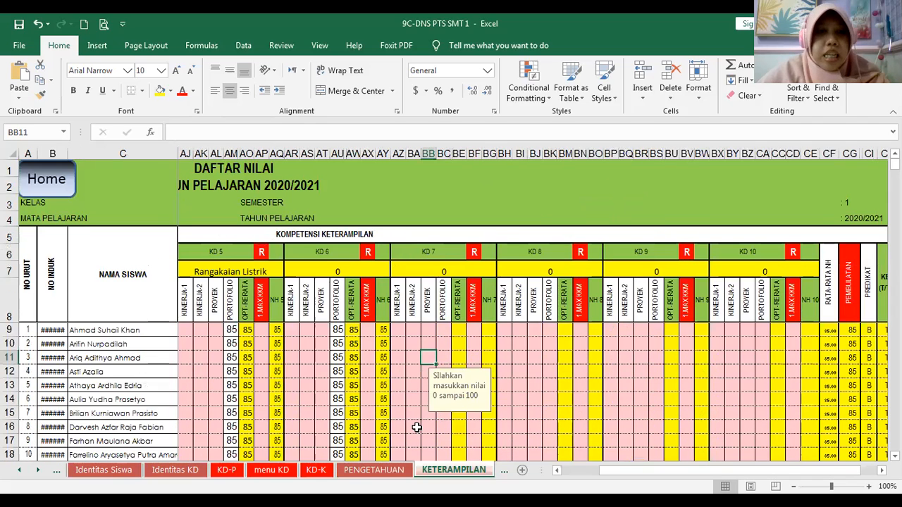
{"action": "left_click_drag", "start_coordinate": [694, 478], "coordinate": [626, 482]}
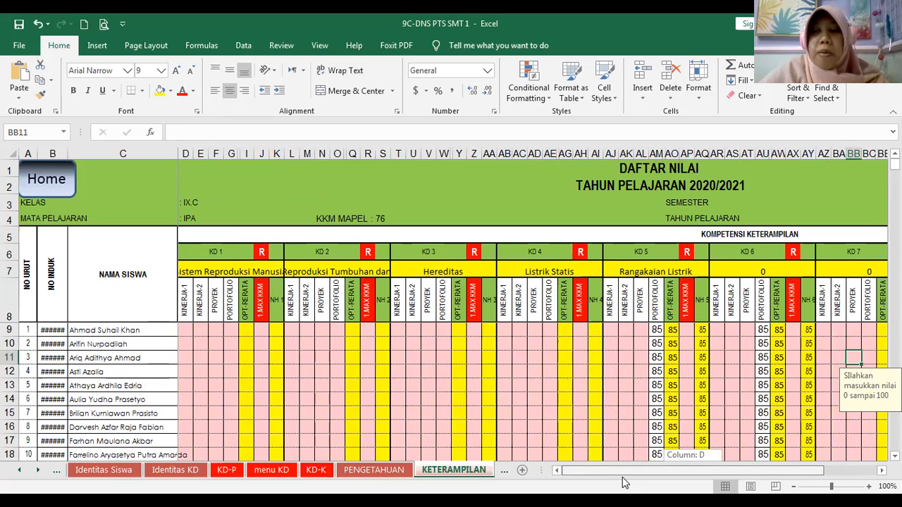
{"action": "left_click_drag", "start_coordinate": [624, 482], "coordinate": [617, 483]}
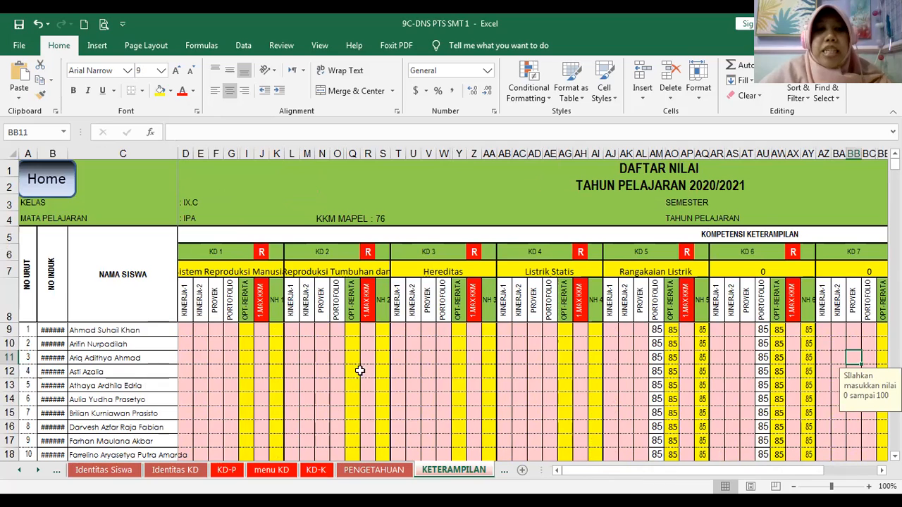
{"action": "left_click", "coordinate": [229, 331]}
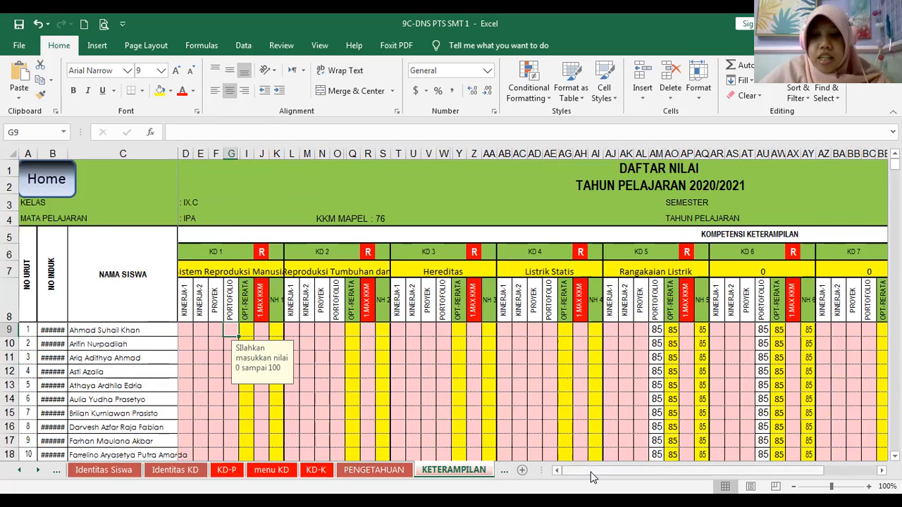
{"action": "mouse_move", "coordinate": [593, 475]}
{"action": "left_mouse_down"}
{"action": "mouse_move", "coordinate": [684, 467]}
{"action": "mouse_move", "coordinate": [596, 471]}
{"action": "left_mouse_up"}
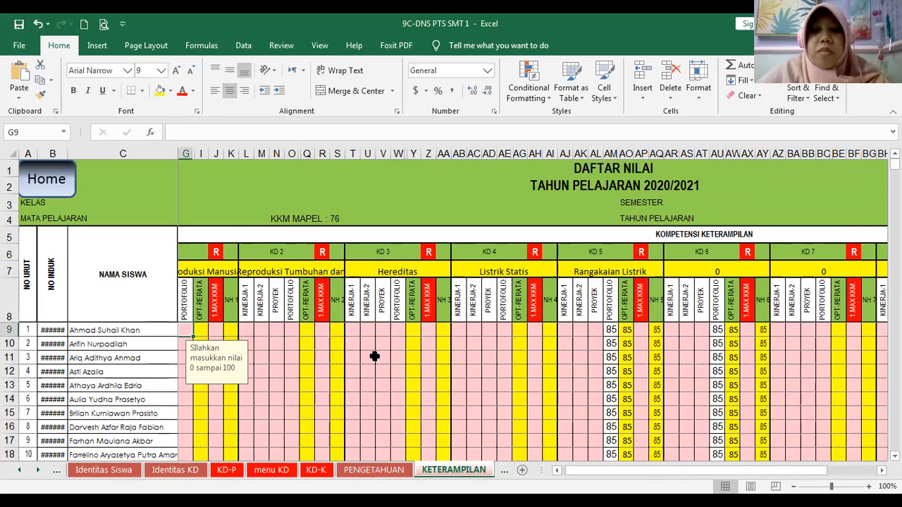
Return to the PENGETAHUAN sheet and view the first KD score columns
{"action": "left_click", "coordinate": [373, 470]}
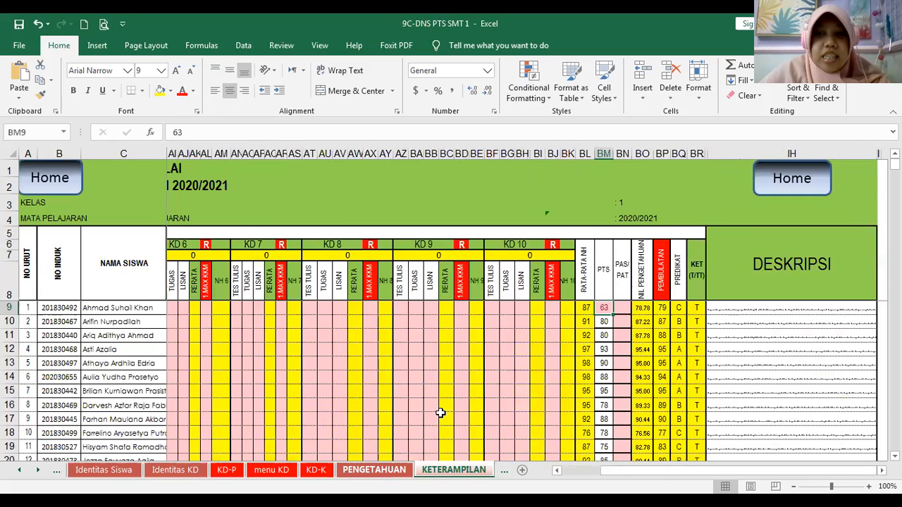
{"action": "key", "text": "ctrl+Page_Up"}
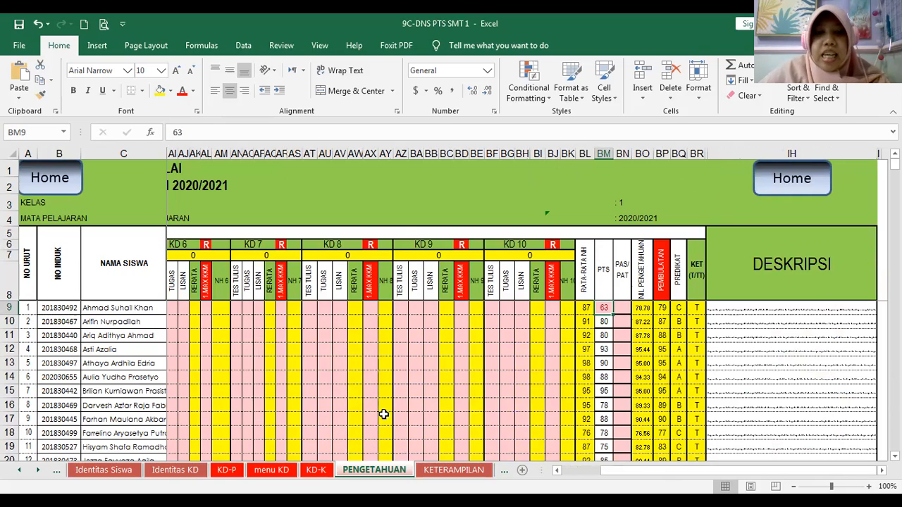
{"action": "left_click_drag", "start_coordinate": [621, 472], "coordinate": [571, 469]}
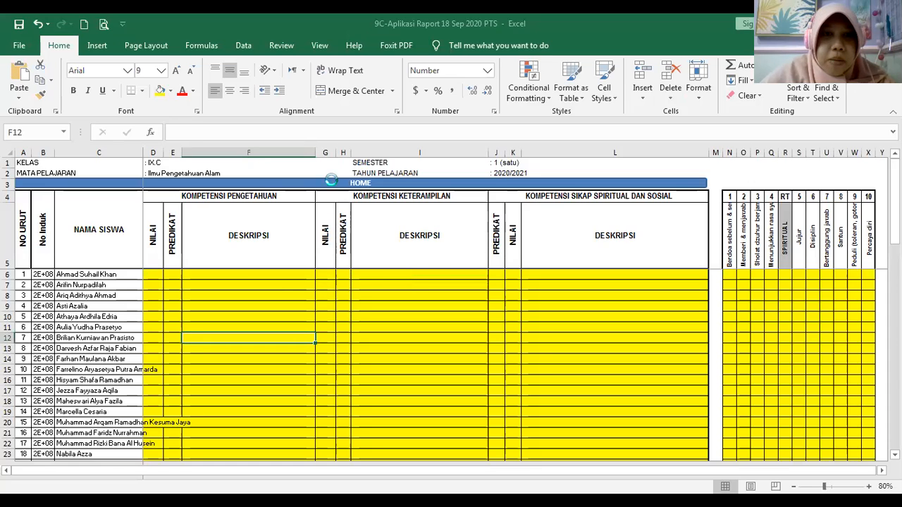
In the 9C-Aplikasi Raport workbook, return to the home menu and open the IPA grade sheet
{"action": "left_click", "coordinate": [338, 181]}
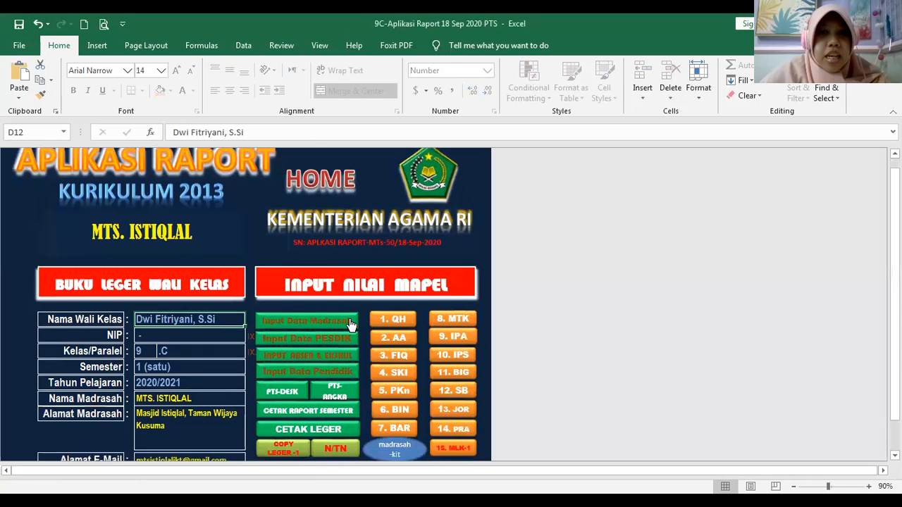
{"action": "scroll", "coordinate": [348, 320], "scroll_direction": "down", "scroll_amount": 1}
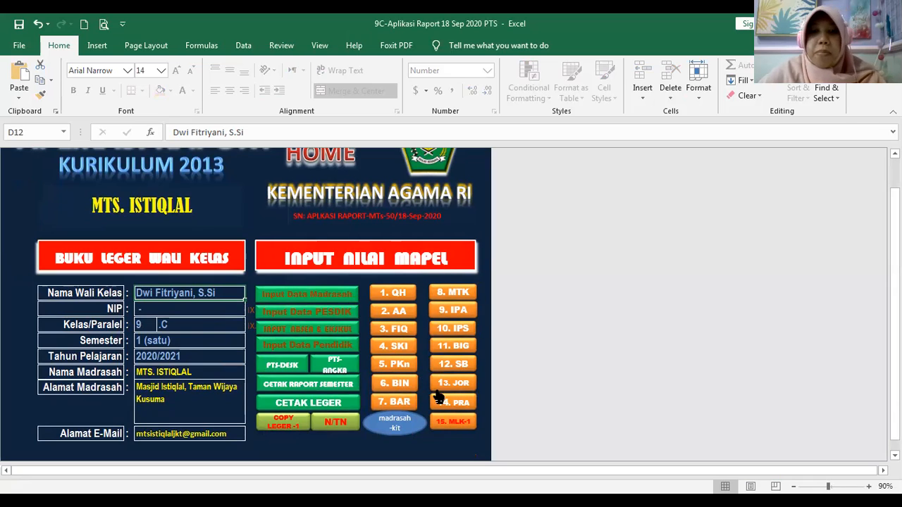
{"action": "left_click", "coordinate": [462, 312]}
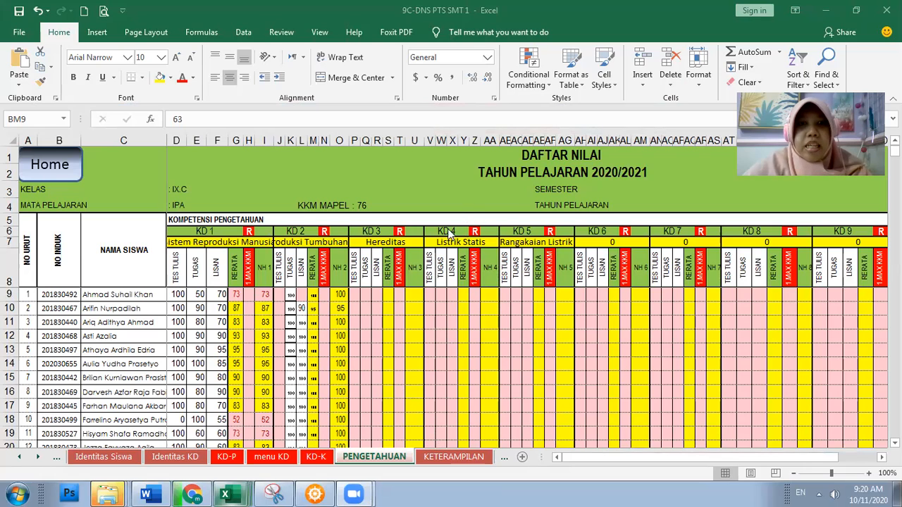
Try to open Daftar Nilai from the home menu of the 9C-DNS PTS SMT 1 workbook
{"action": "left_click", "coordinate": [62, 166]}
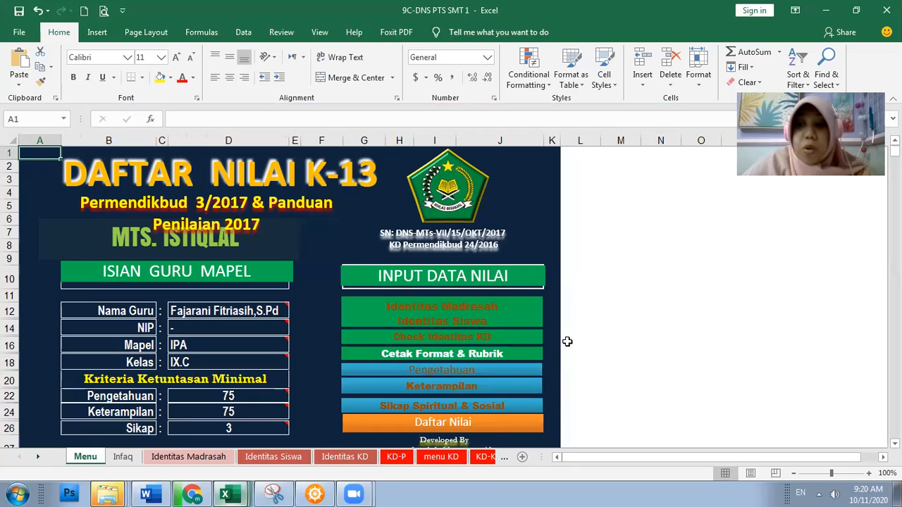
{"action": "left_click", "coordinate": [491, 423]}
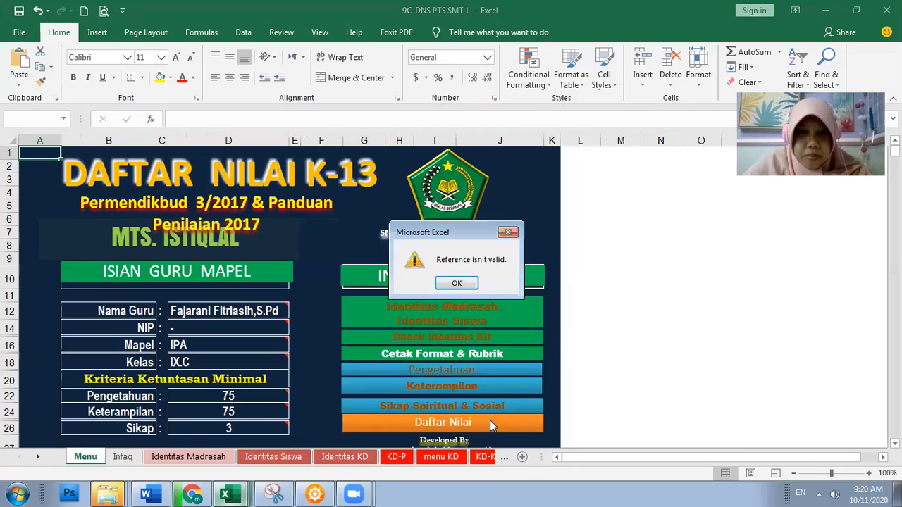
{"action": "left_click", "coordinate": [465, 283]}
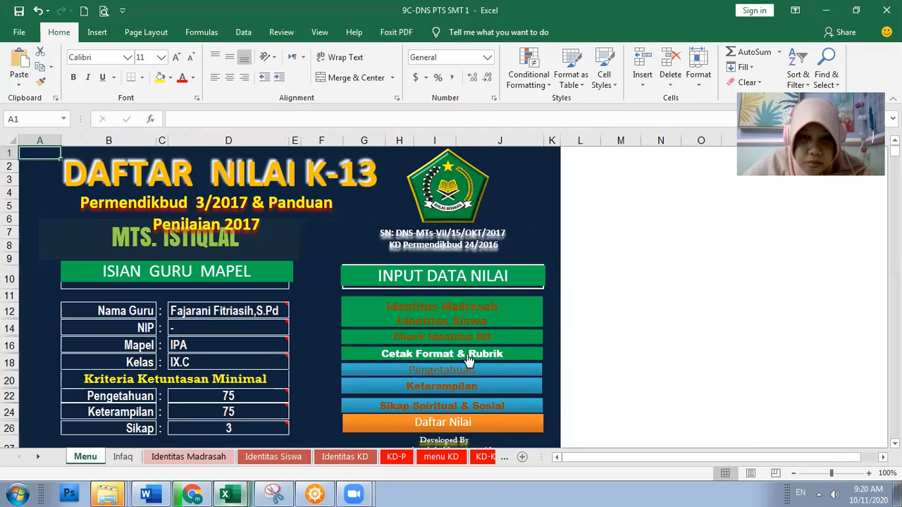
Look through the Cetak Format & Rubrik menu and its knowledge form, and return to the main menu
{"action": "left_click", "coordinate": [468, 357]}
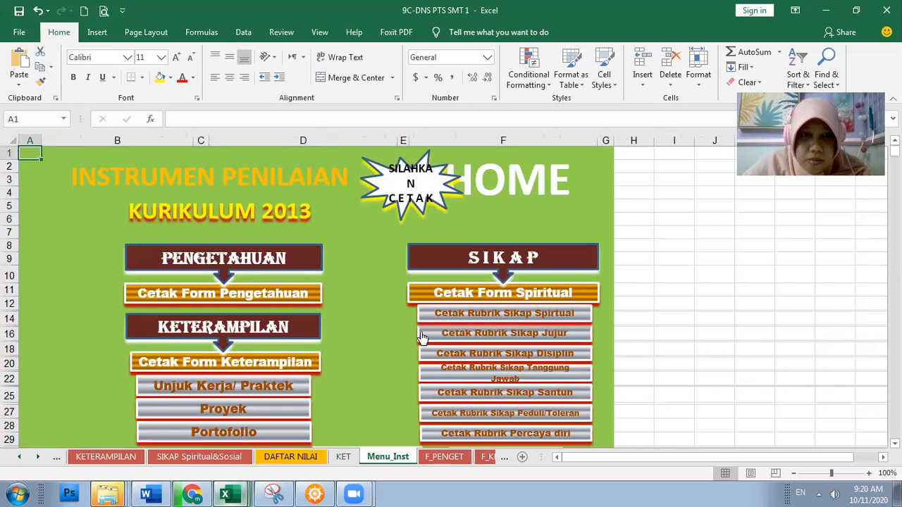
{"action": "left_click", "coordinate": [283, 296]}
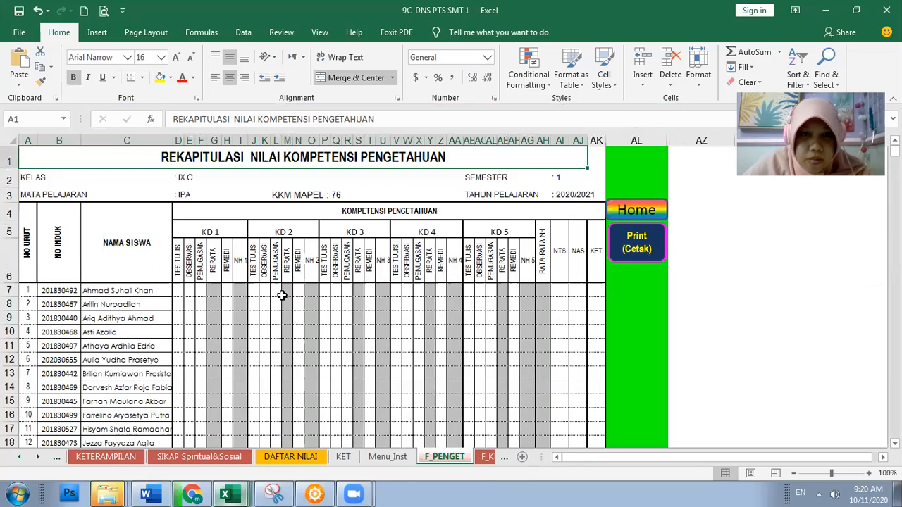
{"action": "left_click", "coordinate": [627, 209]}
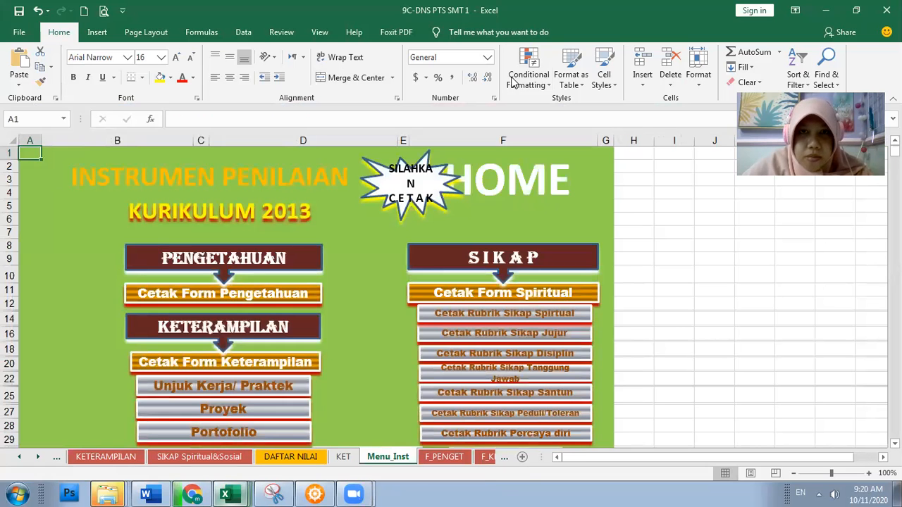
{"action": "scroll", "coordinate": [472, 338], "scroll_direction": "down", "scroll_amount": 1}
{"action": "scroll", "coordinate": [472, 339], "scroll_direction": "down", "scroll_amount": 1}
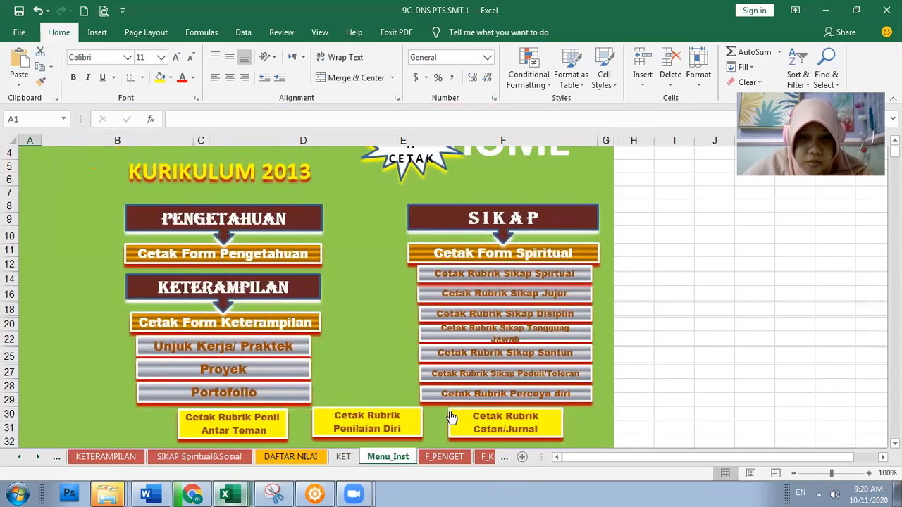
{"action": "scroll", "coordinate": [423, 233], "scroll_direction": "up", "scroll_amount": 2}
{"action": "left_click", "coordinate": [504, 186]}
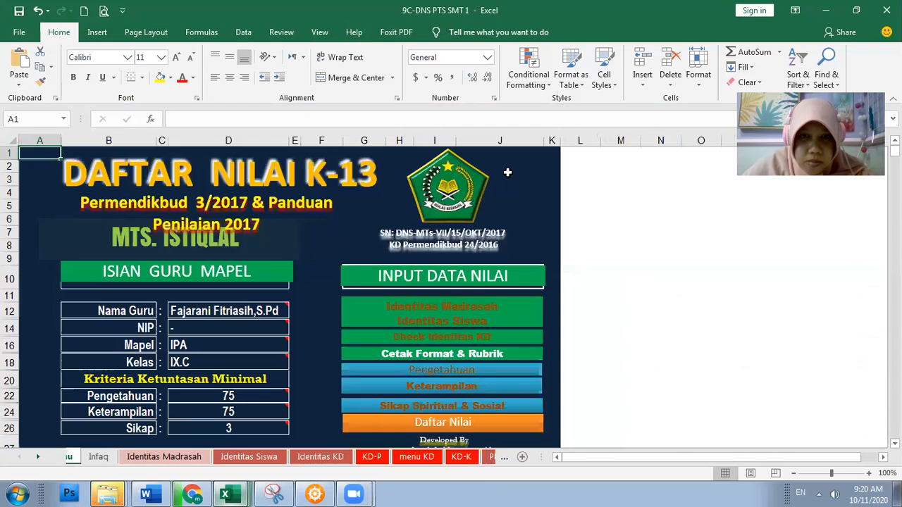
Go through the PENGETAHUAN sheet and on to the DAFTAR NILAI sheet
{"action": "left_click", "coordinate": [444, 370]}
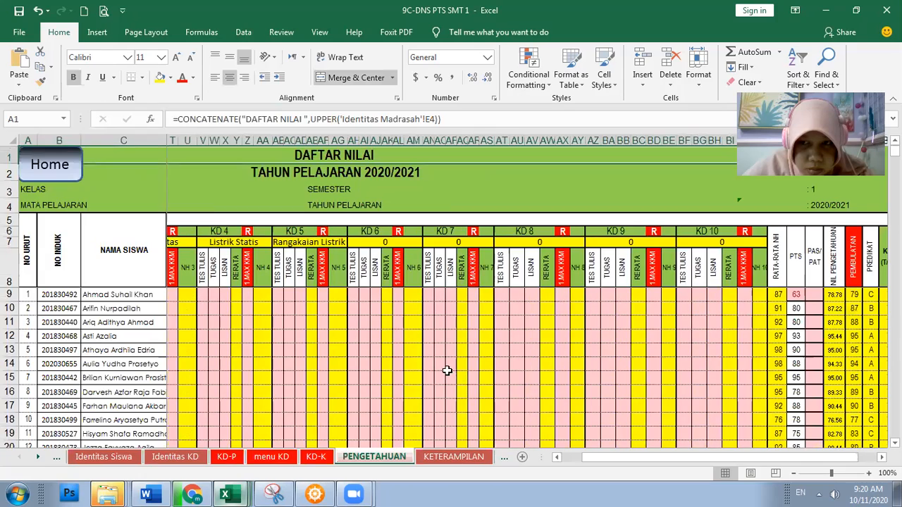
{"action": "left_click", "coordinate": [439, 456]}
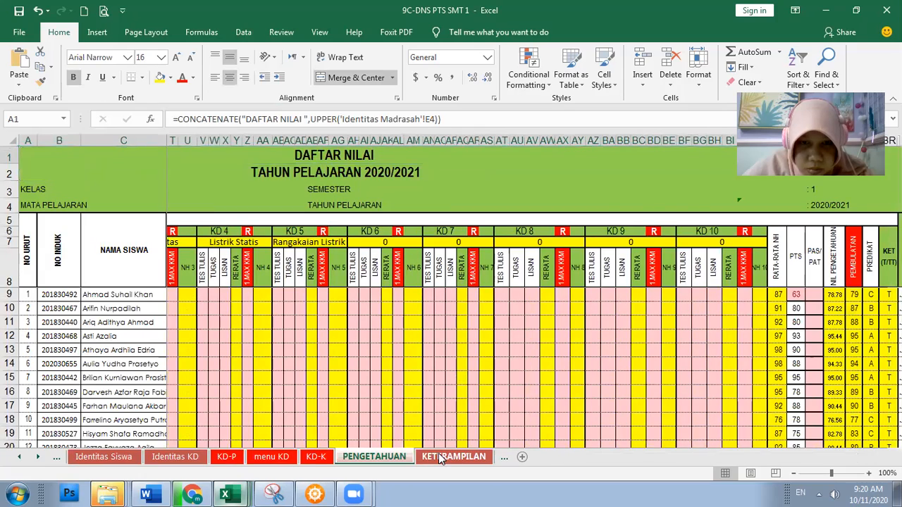
{"action": "left_click", "coordinate": [505, 456]}
{"action": "left_click", "coordinate": [502, 458]}
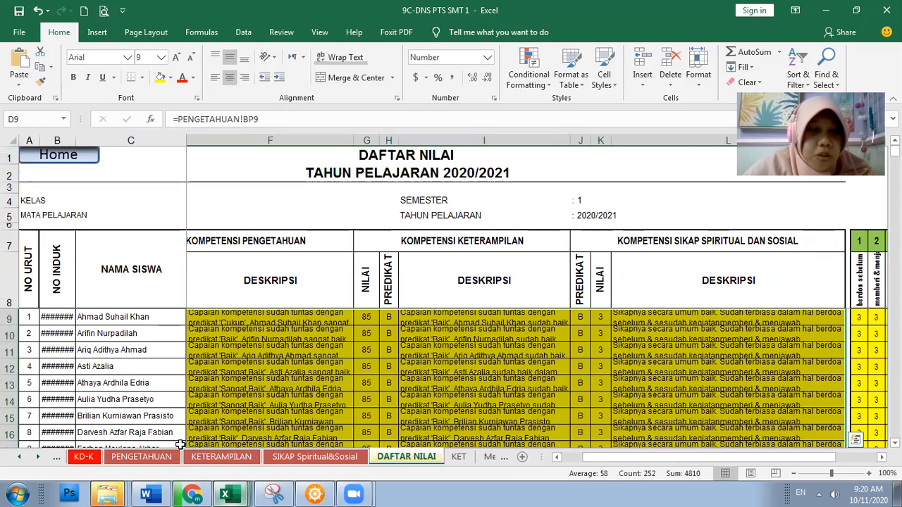
Look through the KD-K, KET, PENGETAHUAN and KETERAMPILAN sheets
{"action": "left_click", "coordinate": [41, 458]}
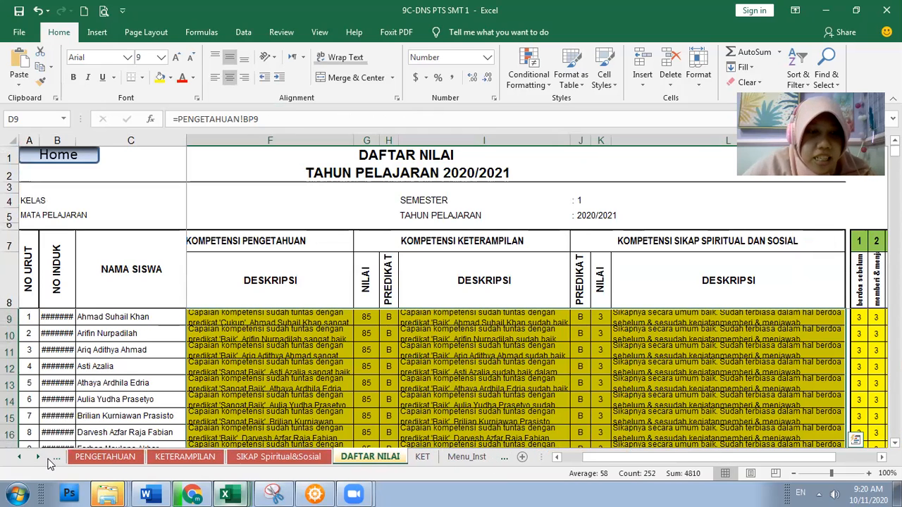
{"action": "left_click", "coordinate": [54, 458]}
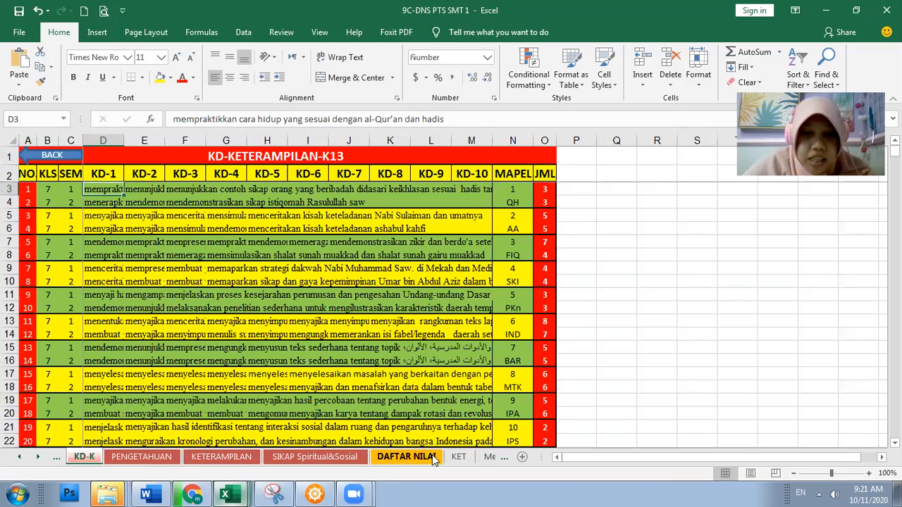
{"action": "left_click", "coordinate": [459, 459]}
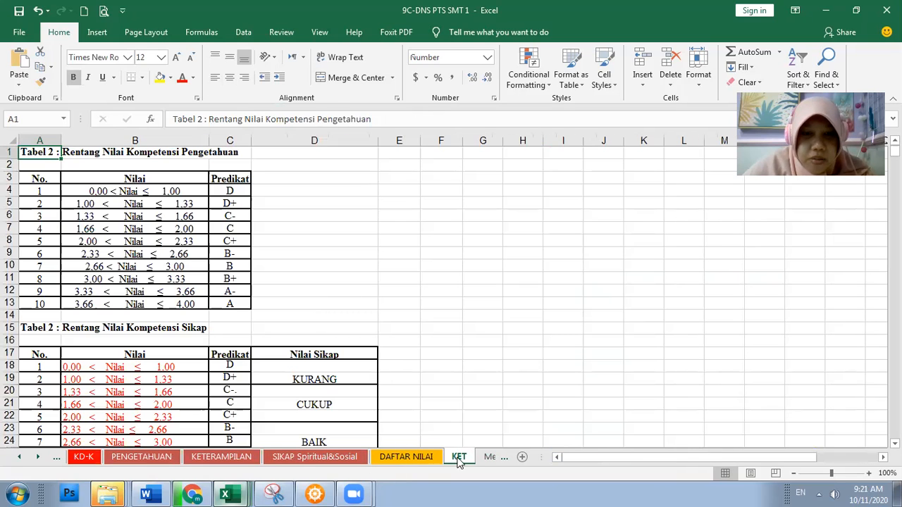
{"action": "left_click", "coordinate": [139, 458]}
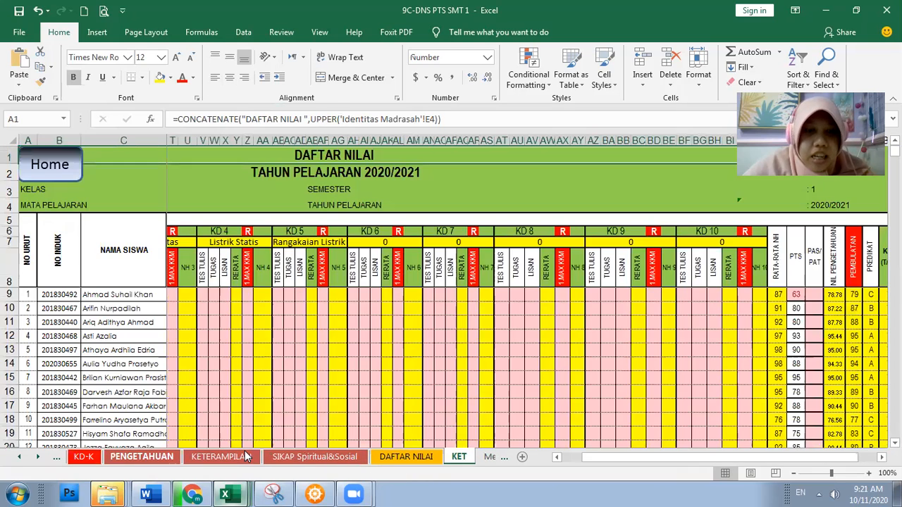
{"action": "left_click", "coordinate": [232, 454]}
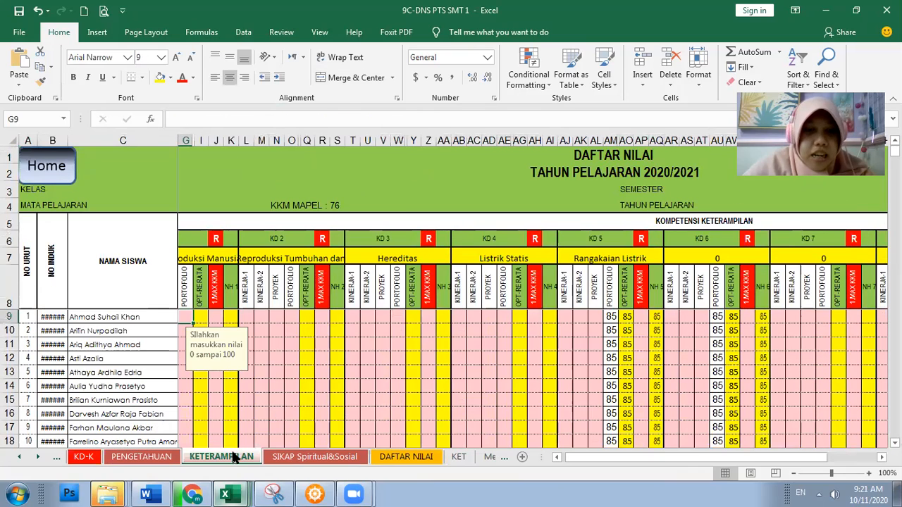
Select the knowledge, skill and attitude grades with descriptions of students 1 to 28 (D9:L36) on the DAFTAR NILAI sheet
{"action": "left_click", "coordinate": [382, 459]}
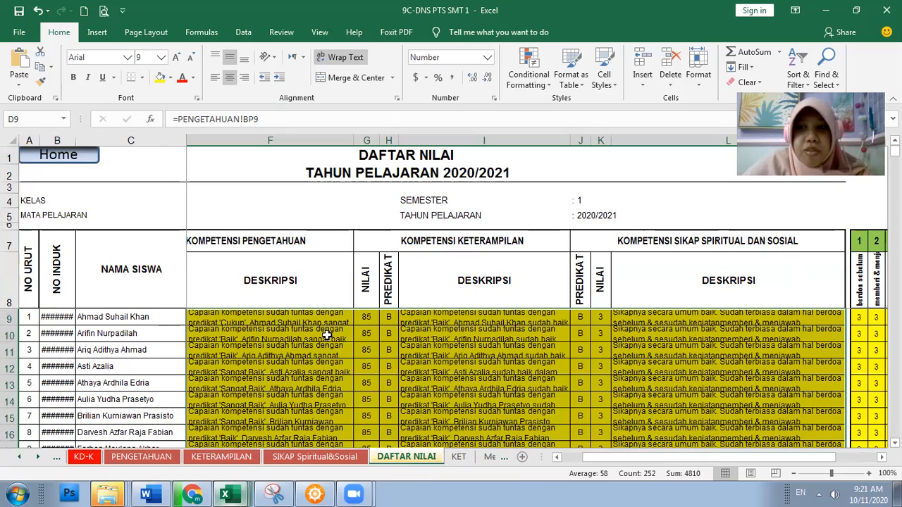
{"action": "left_click", "coordinate": [197, 316]}
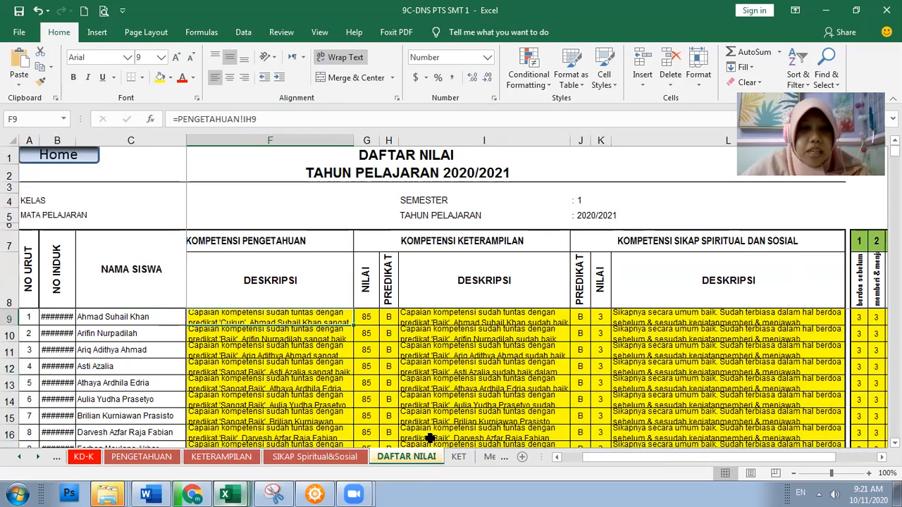
{"action": "left_click_drag", "start_coordinate": [728, 458], "coordinate": [689, 458]}
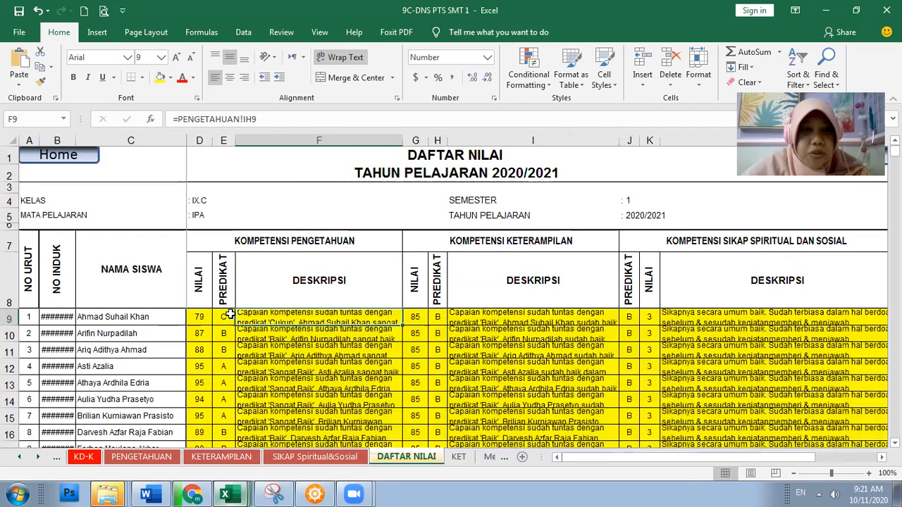
{"action": "left_click", "coordinate": [194, 317]}
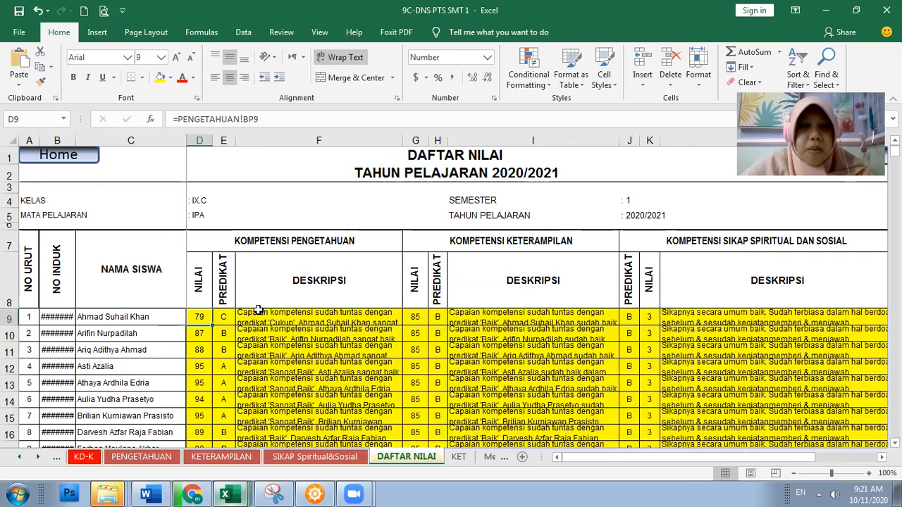
{"action": "left_click_drag", "start_coordinate": [210, 323], "coordinate": [650, 372]}
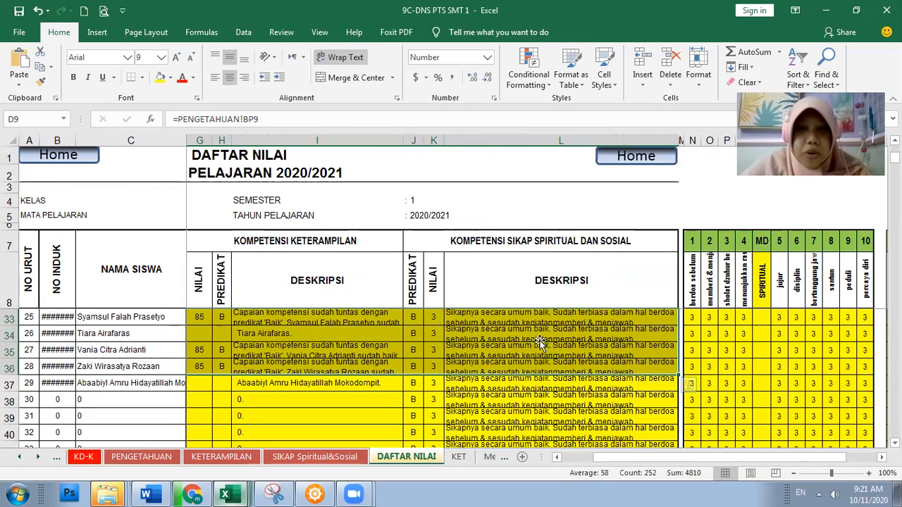
Copy the selected DAFTAR NILAI grades and switch to the 9C-Aplikasi Raport 18 Sep 2020 PTS workbook
{"action": "right_click", "coordinate": [525, 327]}
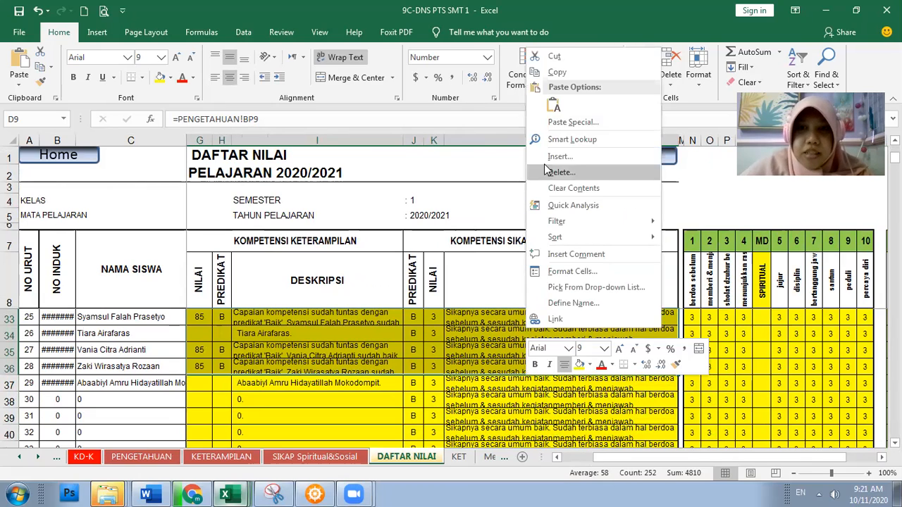
{"action": "left_click", "coordinate": [556, 73]}
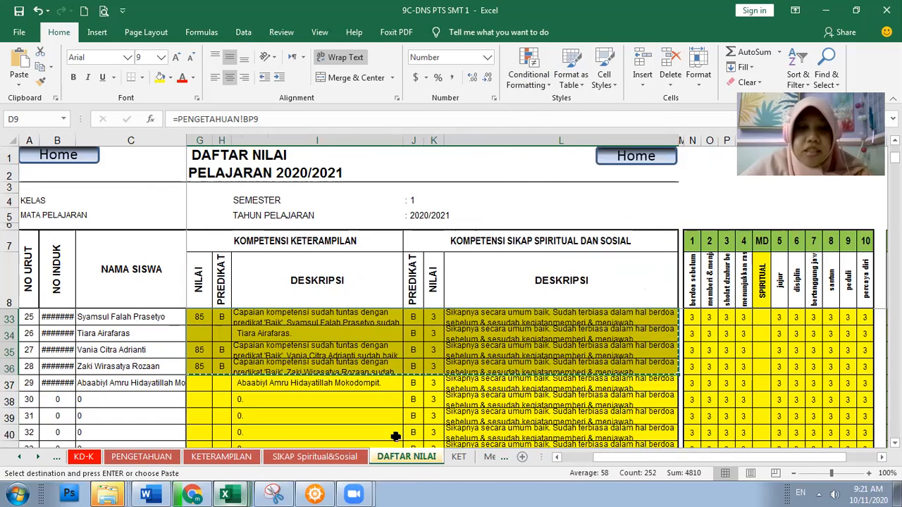
{"action": "mouse_move", "coordinate": [238, 496]}
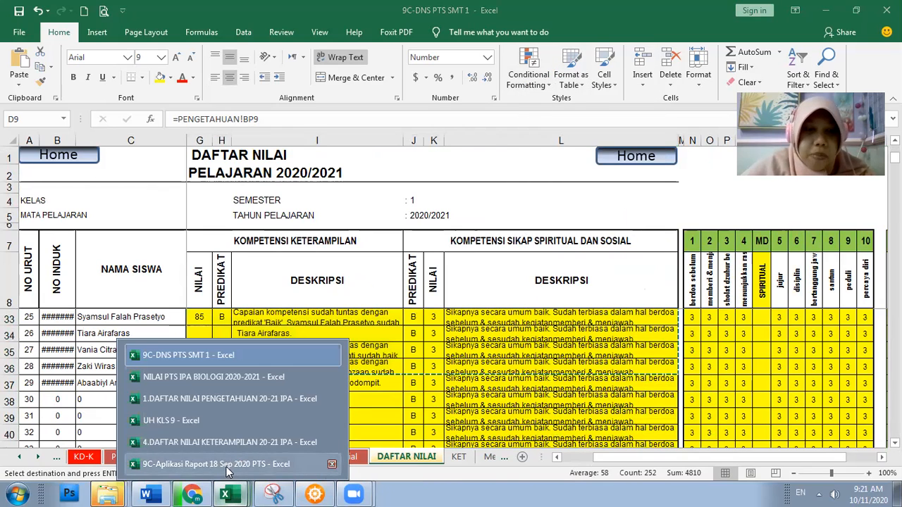
{"action": "left_click", "coordinate": [215, 464]}
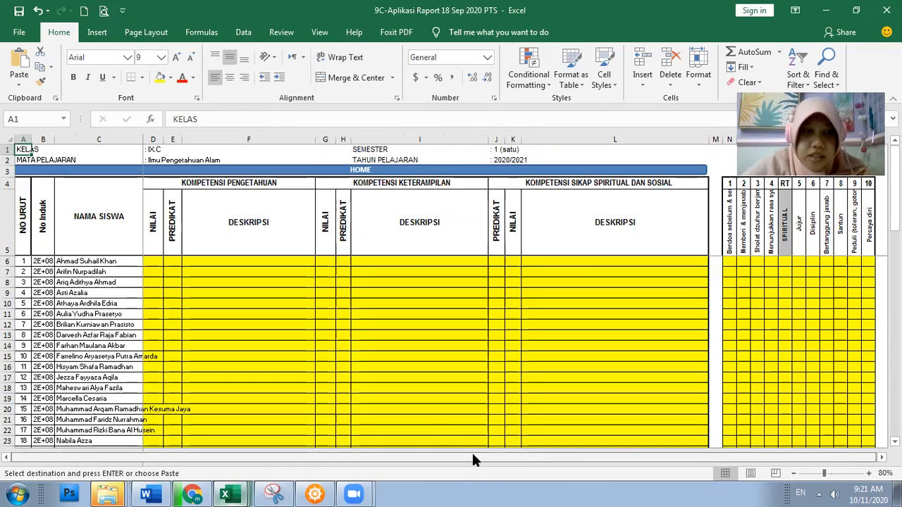
Paste the copied grades as values starting at cell D6 of the IPA sheet and look over the filled student rows
{"action": "left_click", "coordinate": [151, 261]}
{"action": "right_click", "coordinate": [151, 261]}
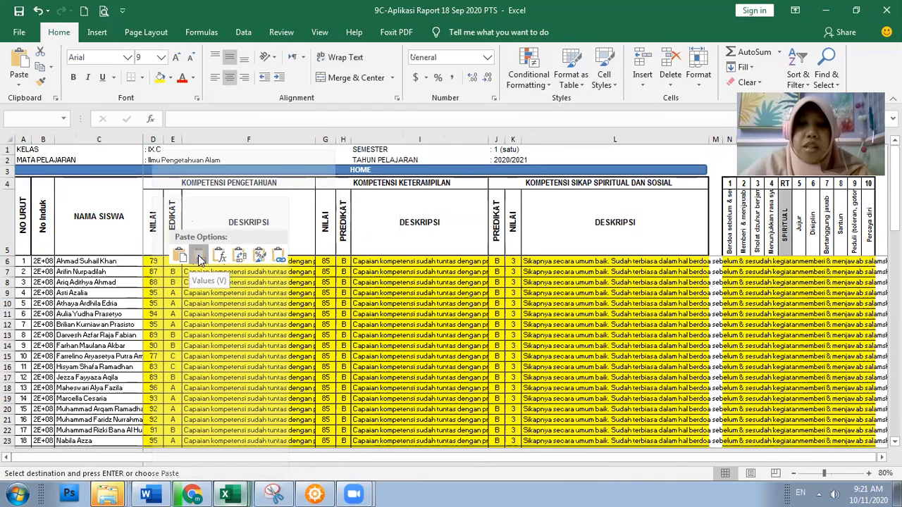
{"action": "left_click", "coordinate": [198, 260]}
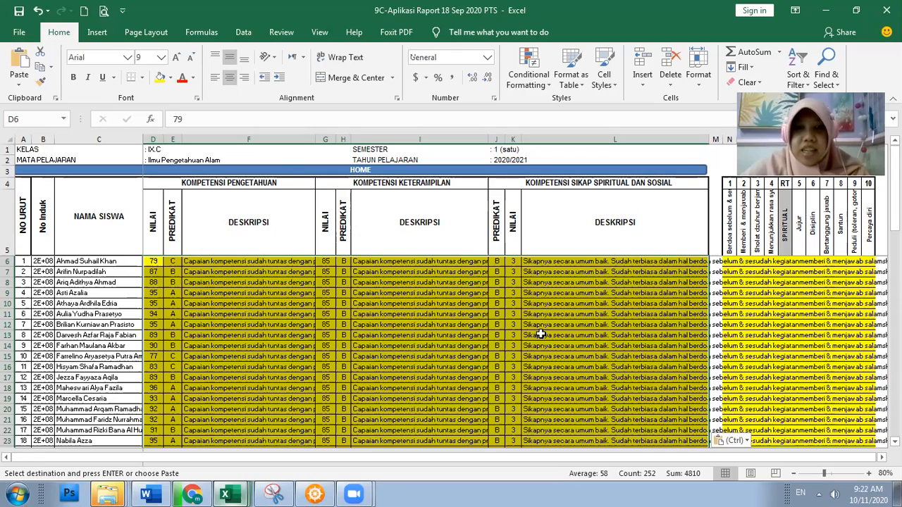
{"action": "scroll", "coordinate": [540, 334], "scroll_direction": "down", "scroll_amount": 5}
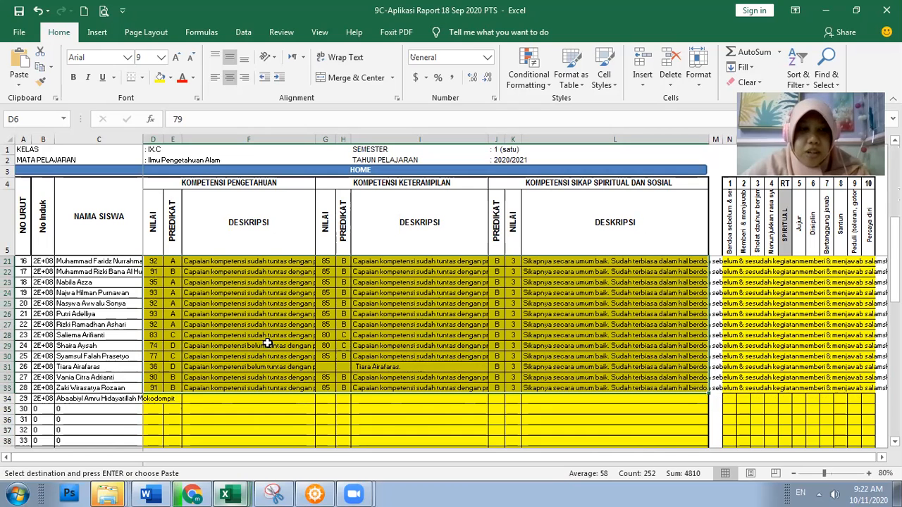
{"action": "scroll", "coordinate": [268, 349], "scroll_direction": "up", "scroll_amount": 5}
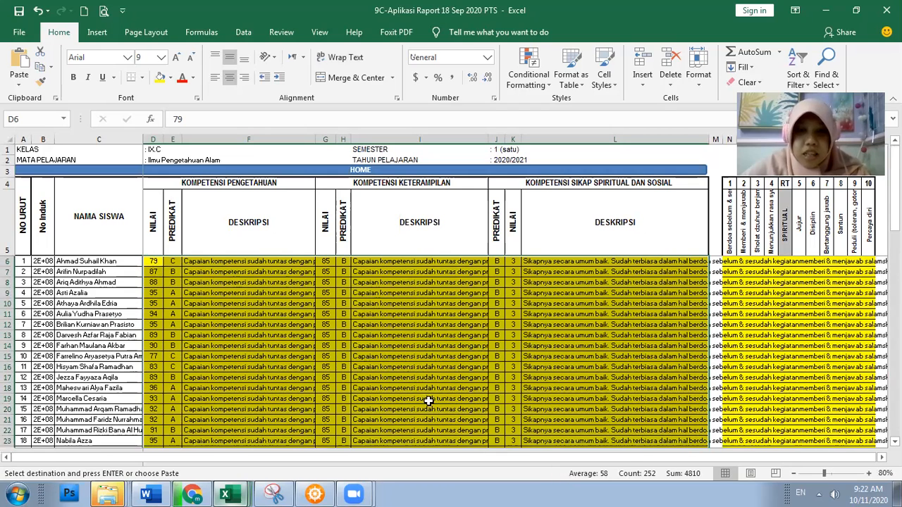
{"action": "scroll", "coordinate": [465, 366], "scroll_direction": "down", "scroll_amount": 1}
{"action": "scroll", "coordinate": [433, 331], "scroll_direction": "up", "scroll_amount": 1}
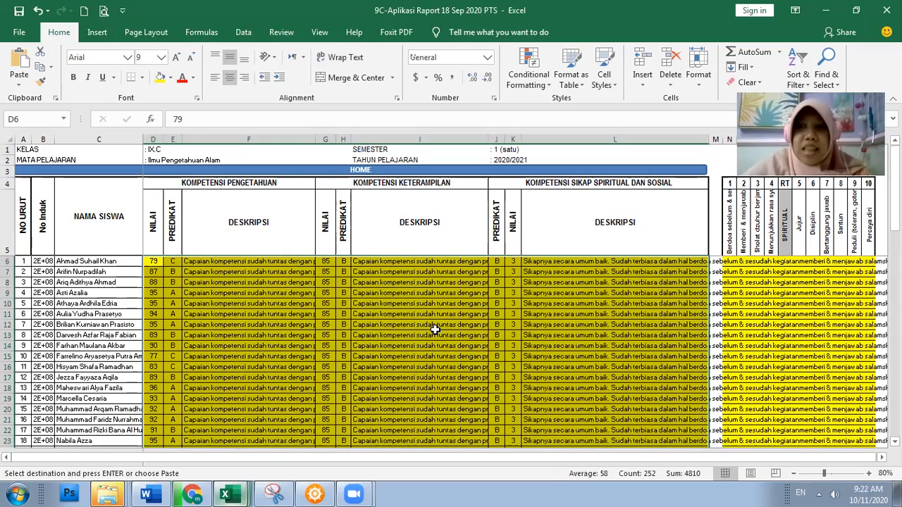
Open the PTS-DESK report from the home menu, enlarge it to 136% and examine the Ilmu Pengetahuan Alam grades and KKM
{"action": "left_click", "coordinate": [385, 171]}
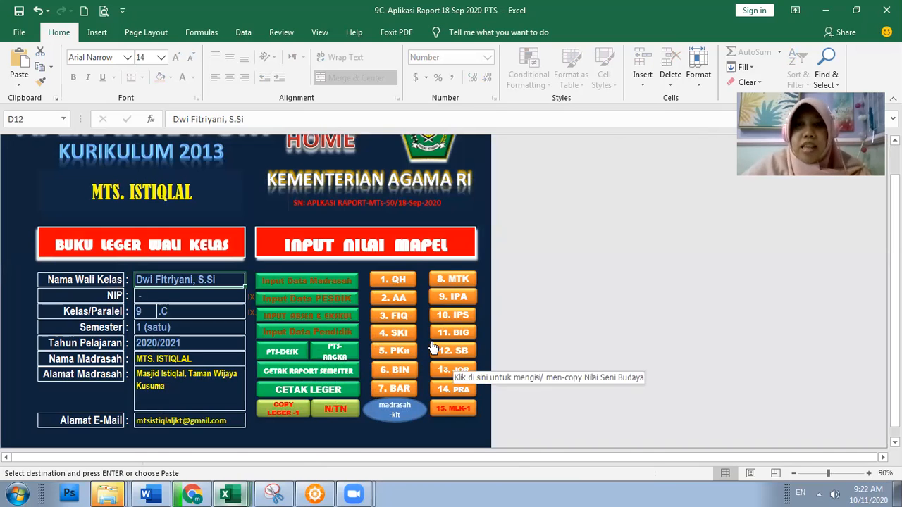
{"action": "left_click", "coordinate": [290, 352]}
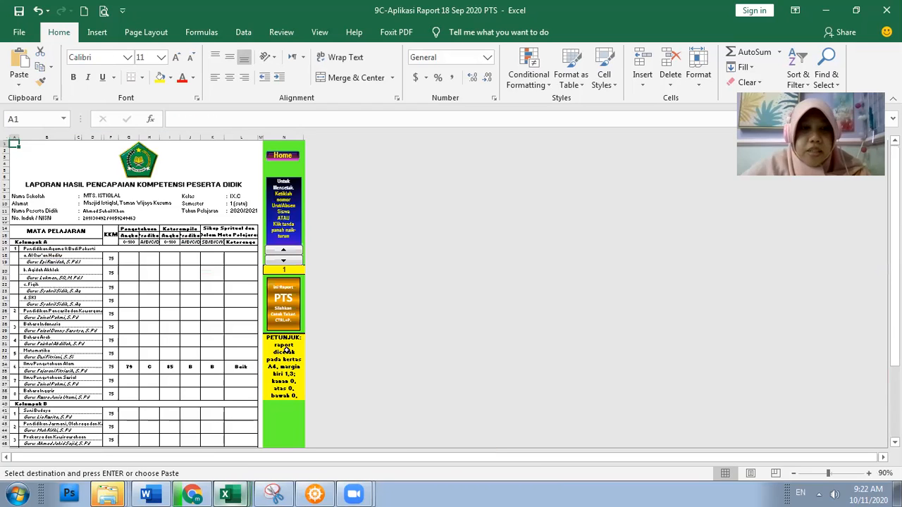
{"action": "scroll", "coordinate": [165, 379], "scroll_direction": "down", "scroll_amount": 3}
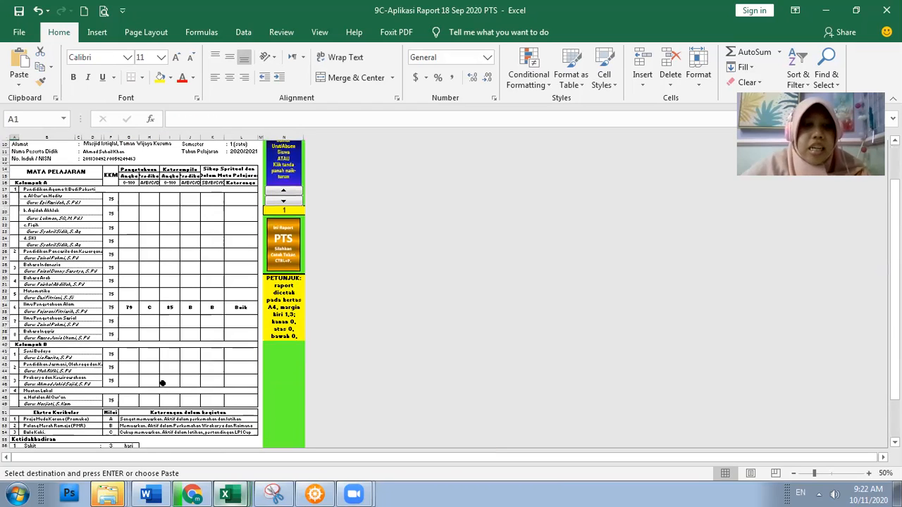
{"action": "left_click_drag", "start_coordinate": [814, 473], "coordinate": [834, 473]}
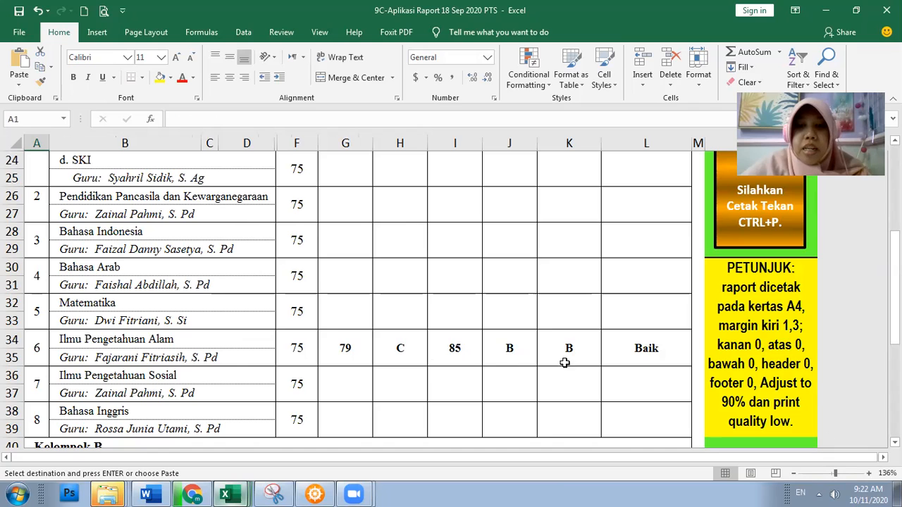
{"action": "scroll", "coordinate": [421, 365], "scroll_direction": "up", "scroll_amount": 1}
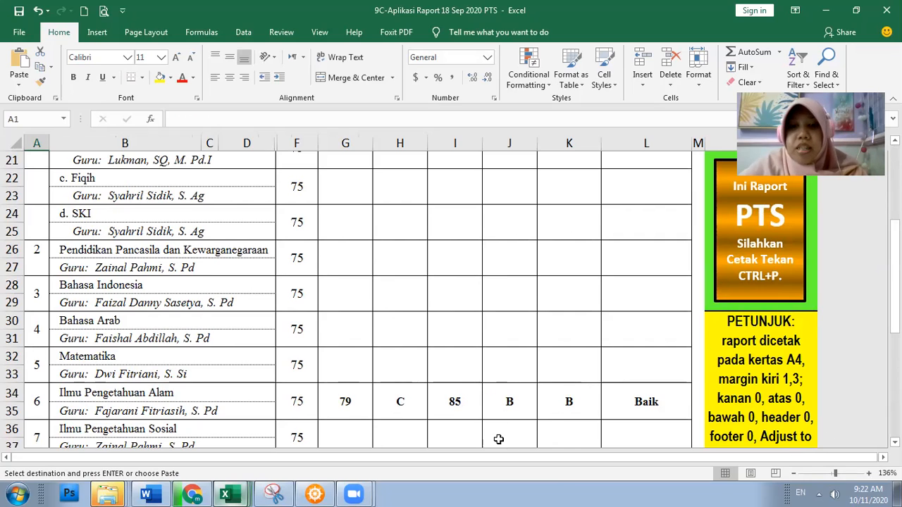
{"action": "scroll", "coordinate": [590, 411], "scroll_direction": "up", "scroll_amount": 1}
{"action": "scroll", "coordinate": [590, 411], "scroll_direction": "up", "scroll_amount": 3}
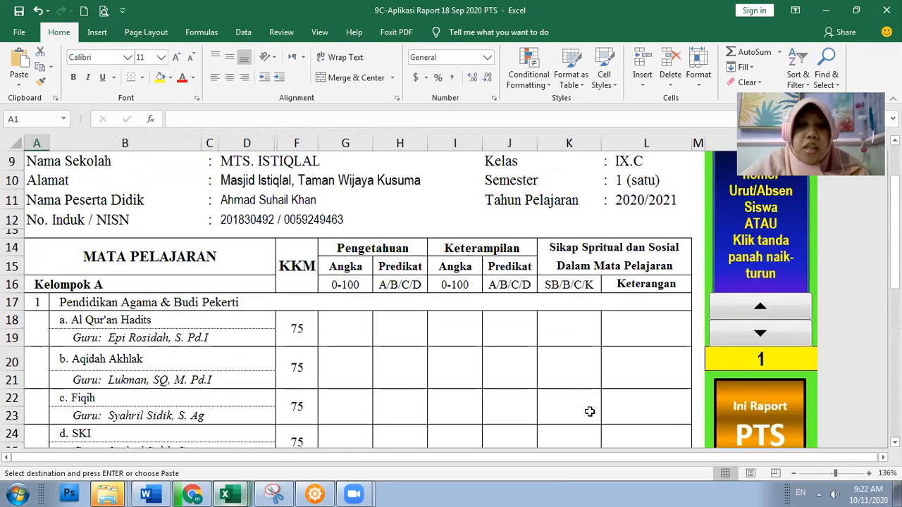
{"action": "scroll", "coordinate": [300, 375], "scroll_direction": "down", "scroll_amount": 4}
{"action": "left_click", "coordinate": [303, 395]}
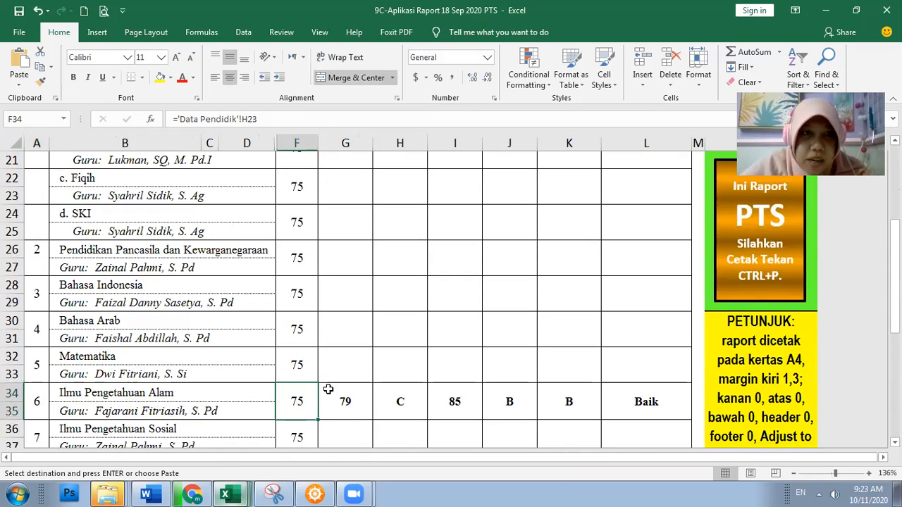
{"action": "scroll", "coordinate": [399, 339], "scroll_direction": "up", "scroll_amount": 5}
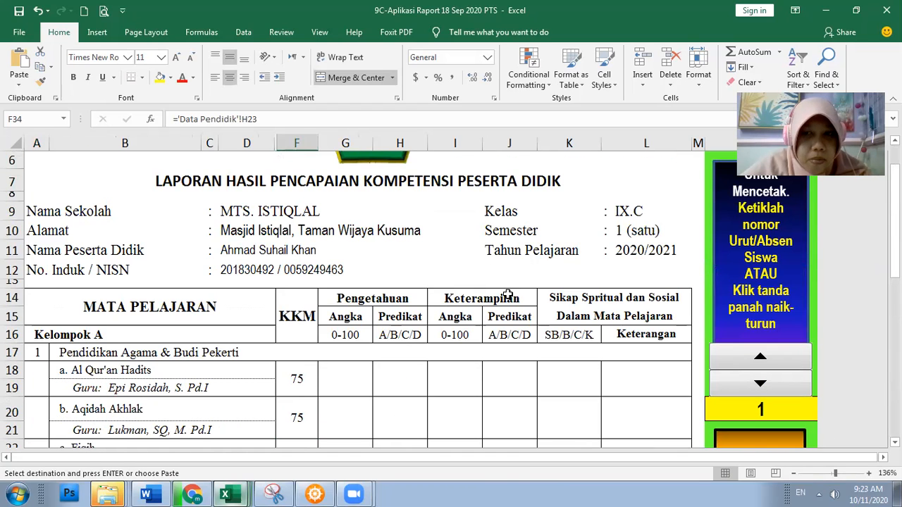
{"action": "scroll", "coordinate": [753, 209], "scroll_direction": "up", "scroll_amount": 2}
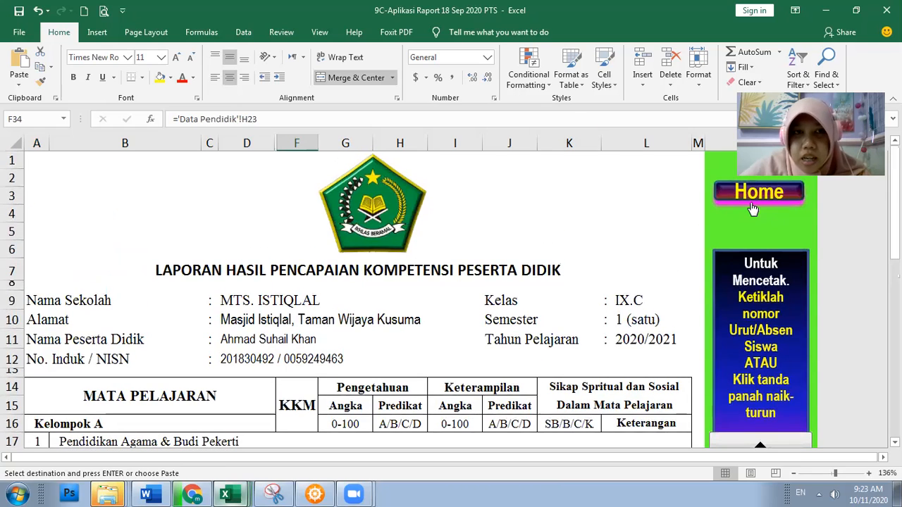
Set the Ilmu Pengetahuan Alam KKM to 76 in the Input Data Pendidik sheet and return to the home menu
{"action": "left_click", "coordinate": [749, 204]}
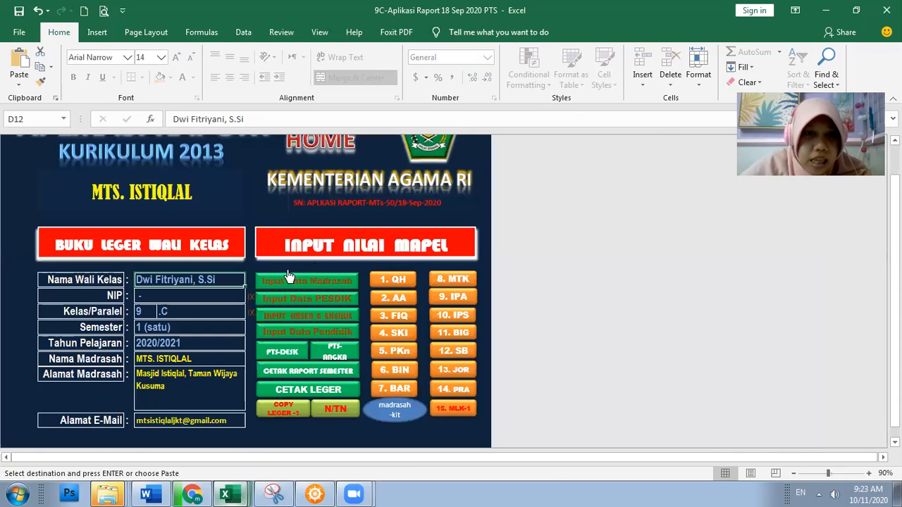
{"action": "left_click", "coordinate": [346, 329]}
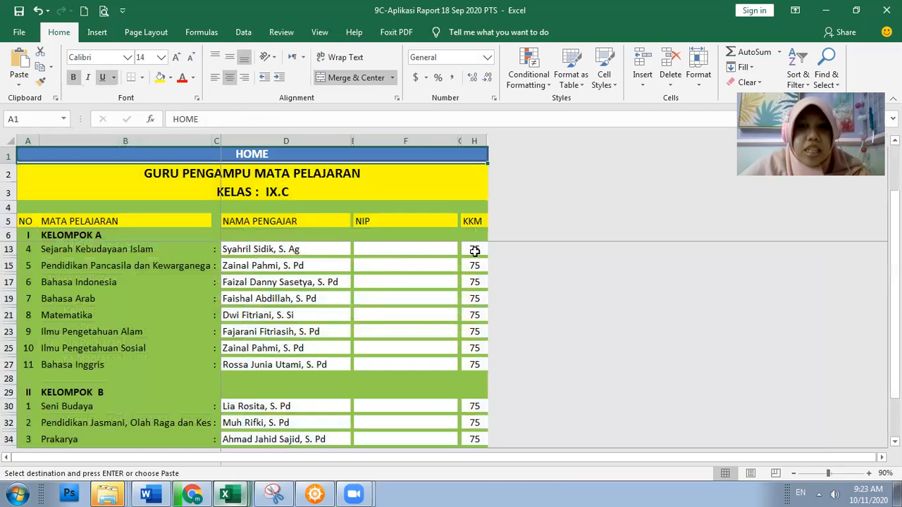
{"action": "left_click", "coordinate": [476, 250]}
{"action": "scroll", "coordinate": [478, 250], "scroll_direction": "down", "scroll_amount": 2}
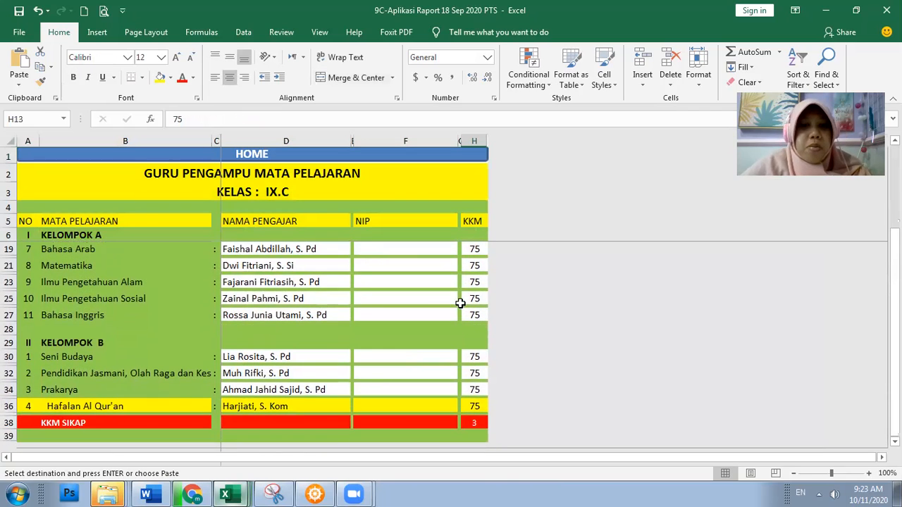
{"action": "scroll", "coordinate": [440, 314], "scroll_direction": "up", "scroll_amount": 3}
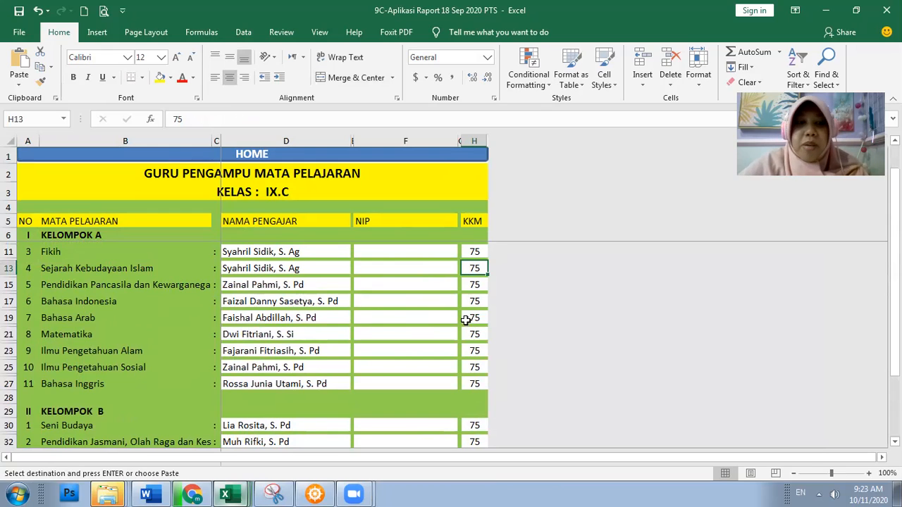
{"action": "left_click", "coordinate": [481, 350]}
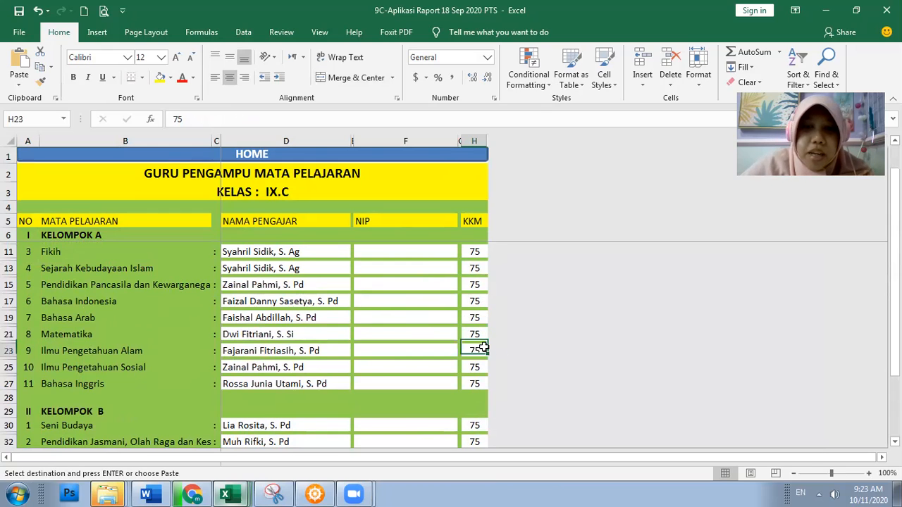
{"action": "type", "text": "76"}
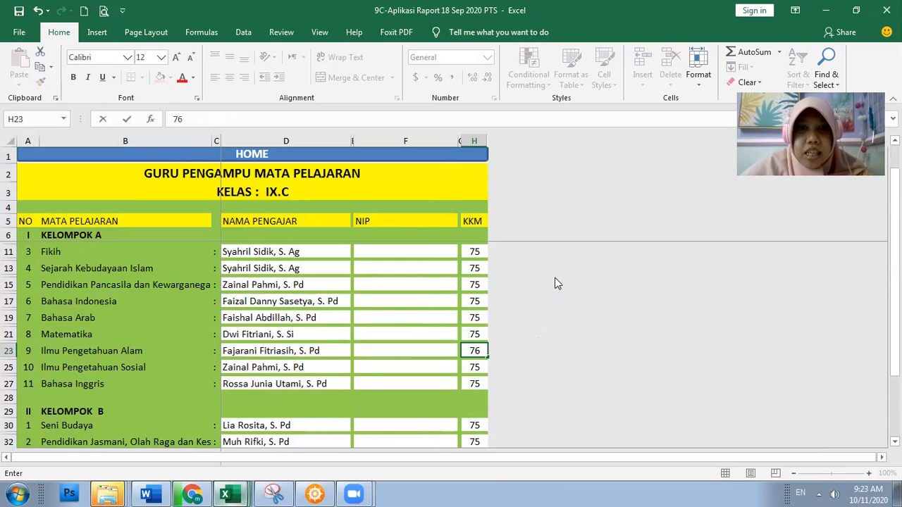
{"action": "left_click", "coordinate": [361, 157]}
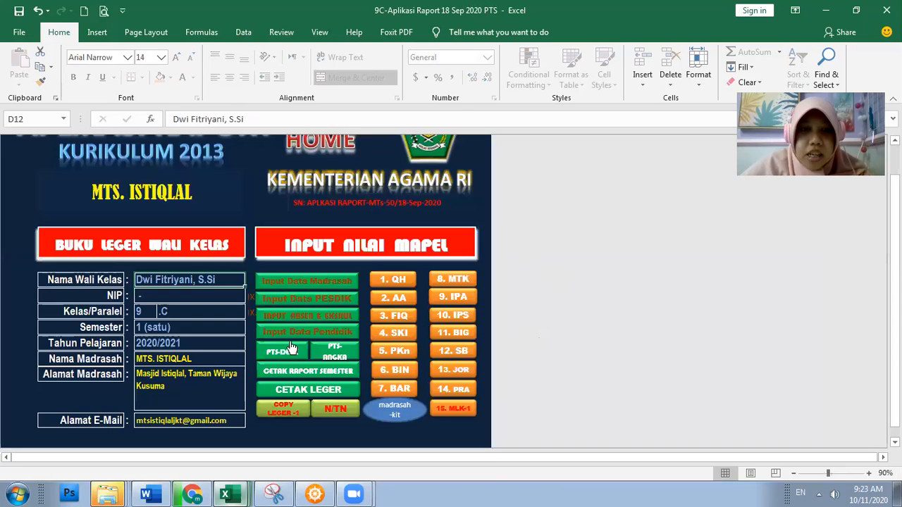
Check the KKM of Ilmu Pengetahuan Alam on the PTS-DESK report
{"action": "left_click", "coordinate": [291, 349]}
{"action": "scroll", "coordinate": [356, 366], "scroll_direction": "down", "scroll_amount": 6}
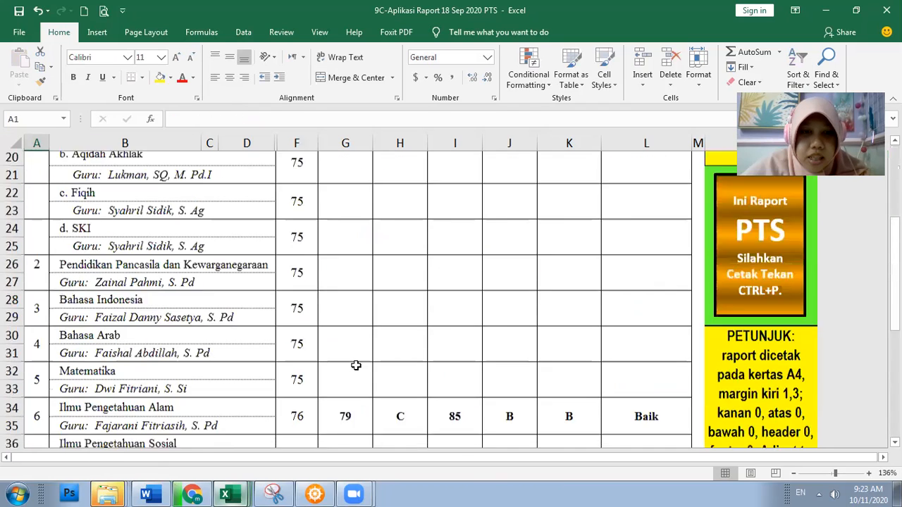
{"action": "scroll", "coordinate": [356, 365], "scroll_direction": "down", "scroll_amount": 4}
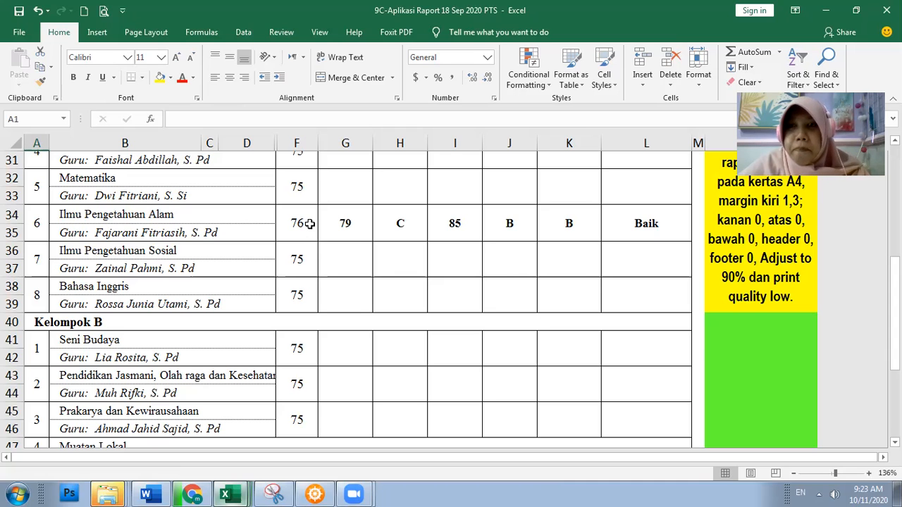
{"action": "scroll", "coordinate": [609, 176], "scroll_direction": "up", "scroll_amount": 10}
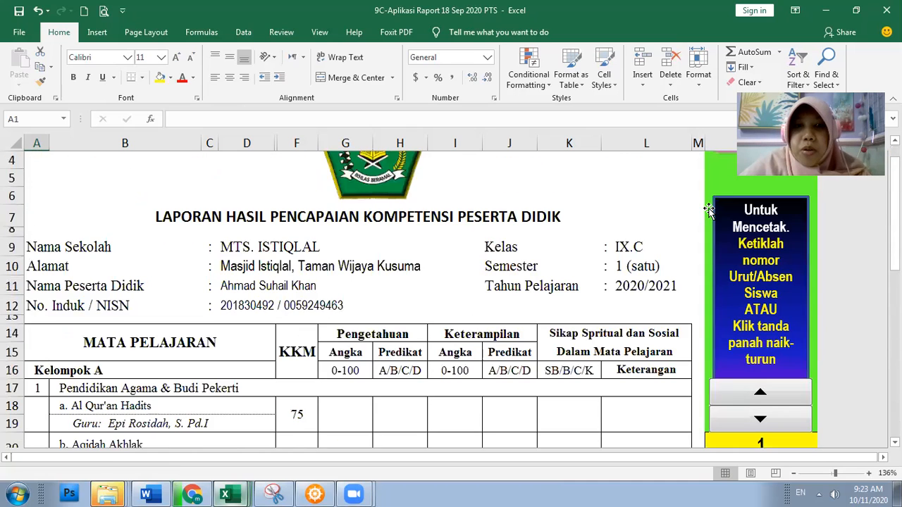
Review the subject teachers and KKM list in the Input Data Pendidik sheet and return to the home menu
{"action": "left_click", "coordinate": [733, 200]}
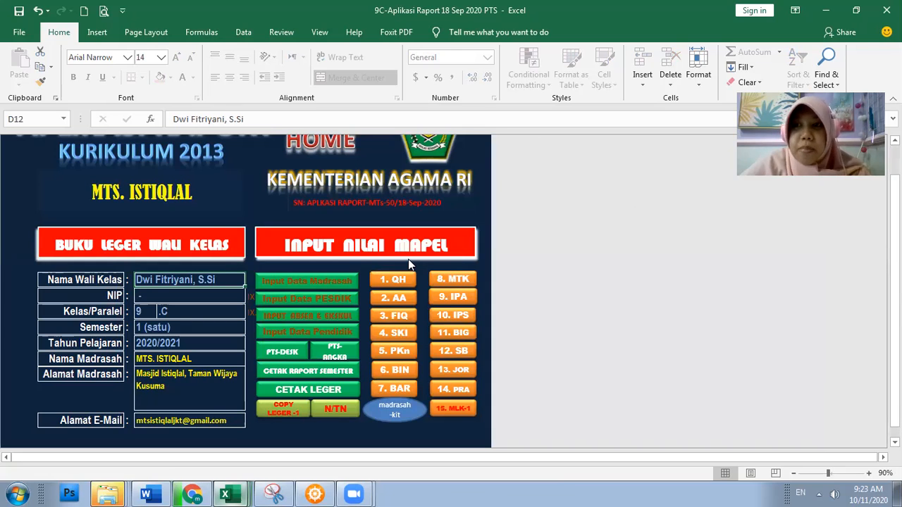
{"action": "left_click", "coordinate": [317, 339]}
{"action": "scroll", "coordinate": [282, 264], "scroll_direction": "down", "scroll_amount": 1}
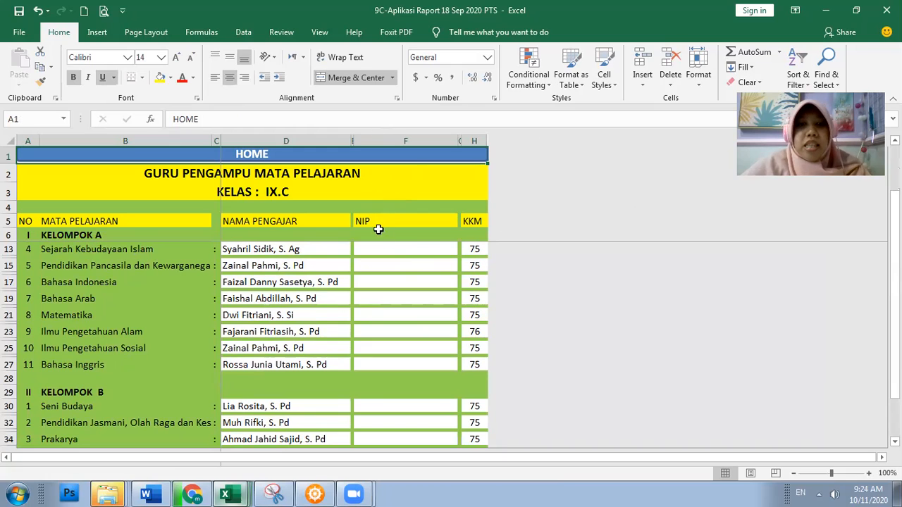
{"action": "left_click", "coordinate": [416, 164]}
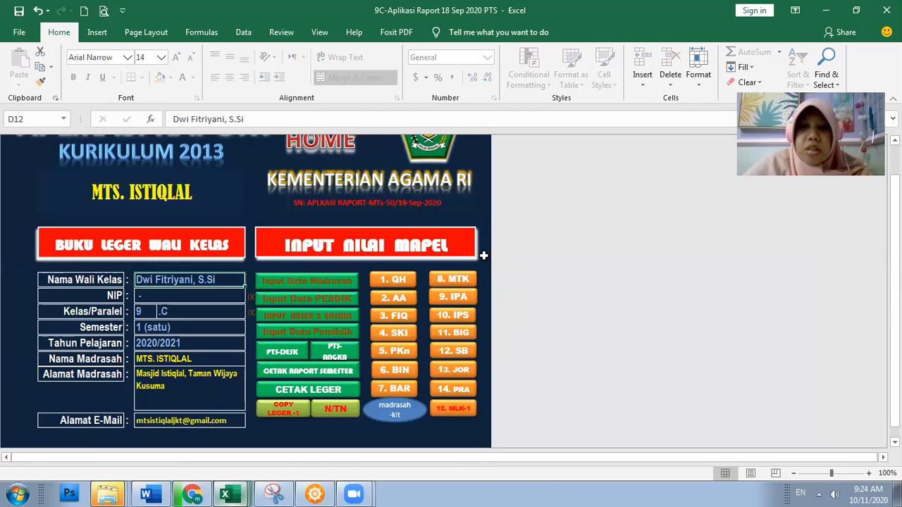
{"action": "scroll", "coordinate": [495, 372], "scroll_direction": "down", "scroll_amount": 1}
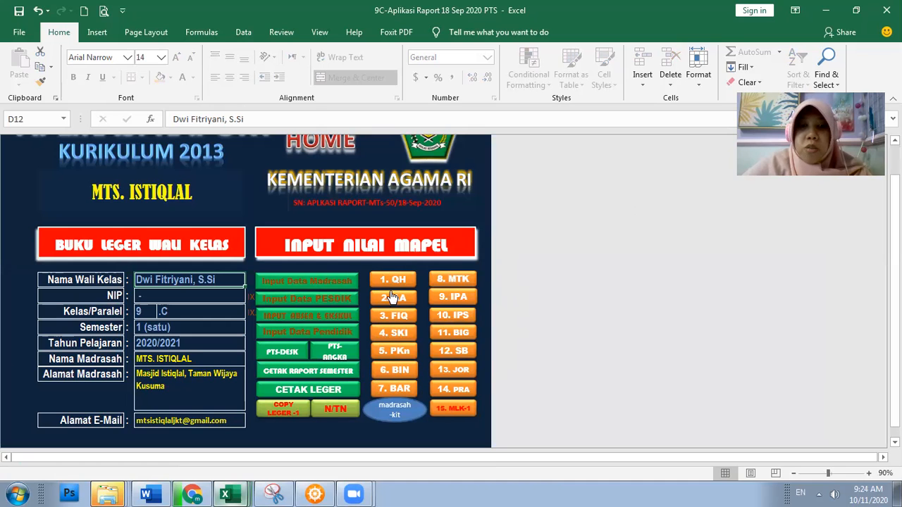
Reopen the PTS-DESK report and read through its subject grades, extracurricular activities, absences and signature section
{"action": "left_click", "coordinate": [291, 356]}
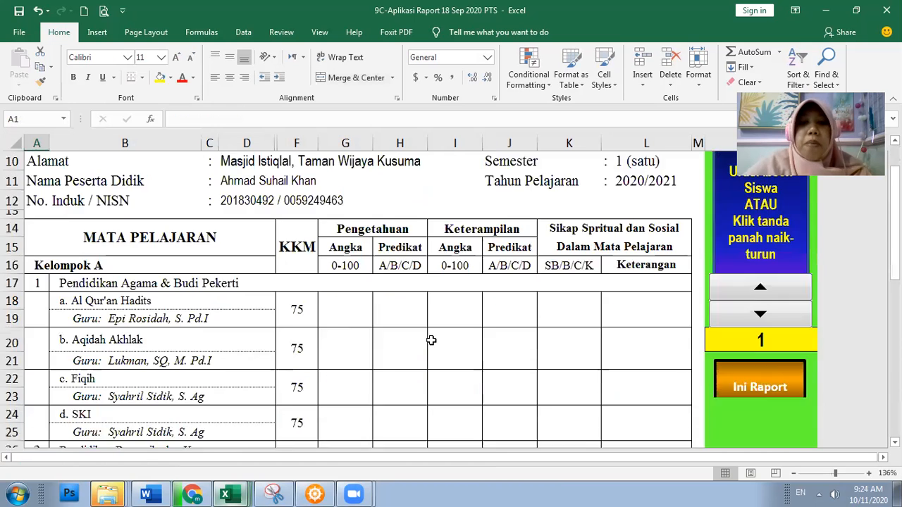
{"action": "scroll", "coordinate": [431, 340], "scroll_direction": "down", "scroll_amount": 6}
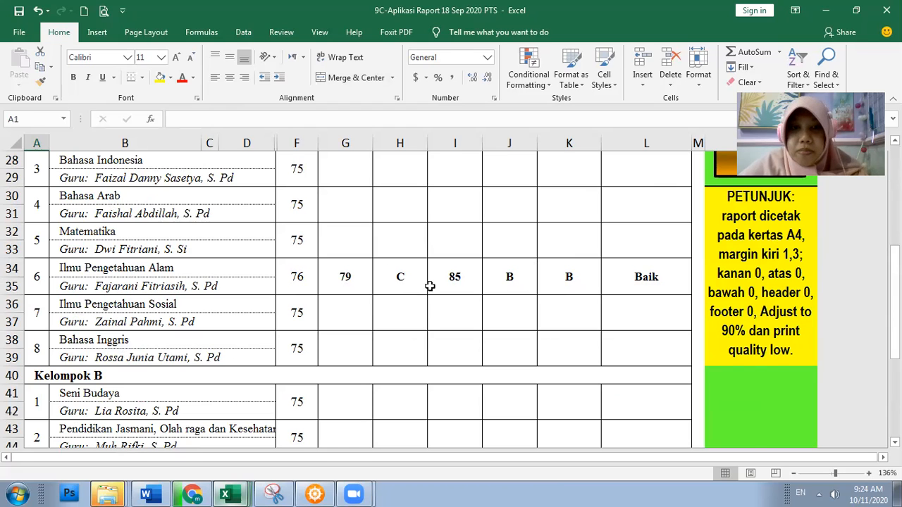
{"action": "scroll", "coordinate": [430, 286], "scroll_direction": "up", "scroll_amount": 6}
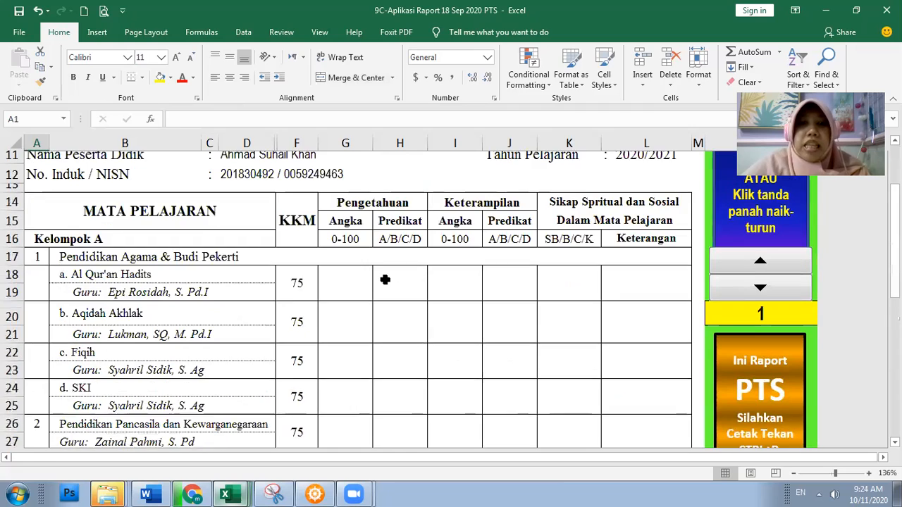
{"action": "scroll", "coordinate": [385, 279], "scroll_direction": "up", "scroll_amount": 1}
{"action": "scroll", "coordinate": [485, 337], "scroll_direction": "down", "scroll_amount": 5}
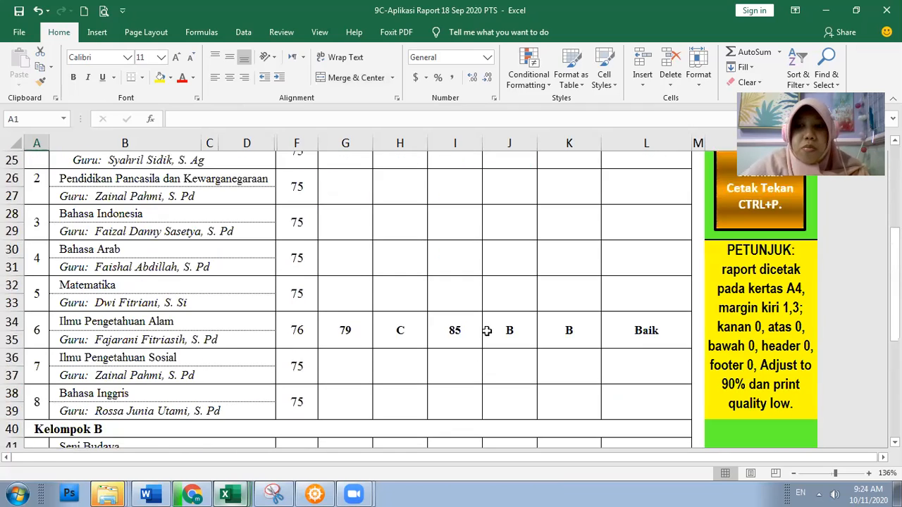
{"action": "scroll", "coordinate": [486, 331], "scroll_direction": "down", "scroll_amount": 9}
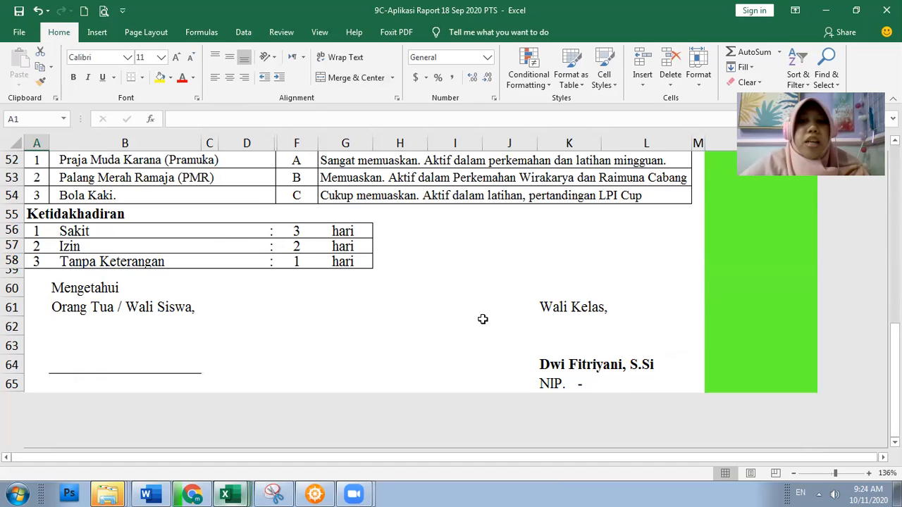
{"action": "scroll", "coordinate": [493, 318], "scroll_direction": "up", "scroll_amount": 13}
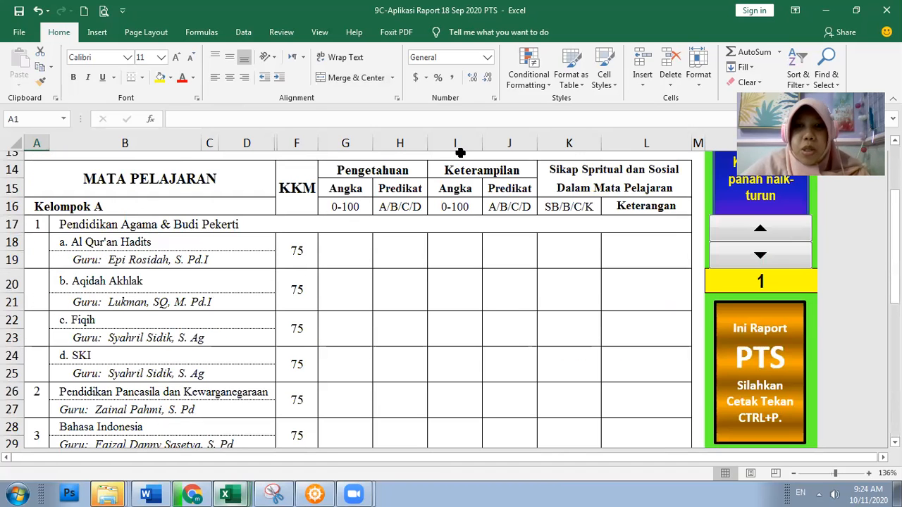